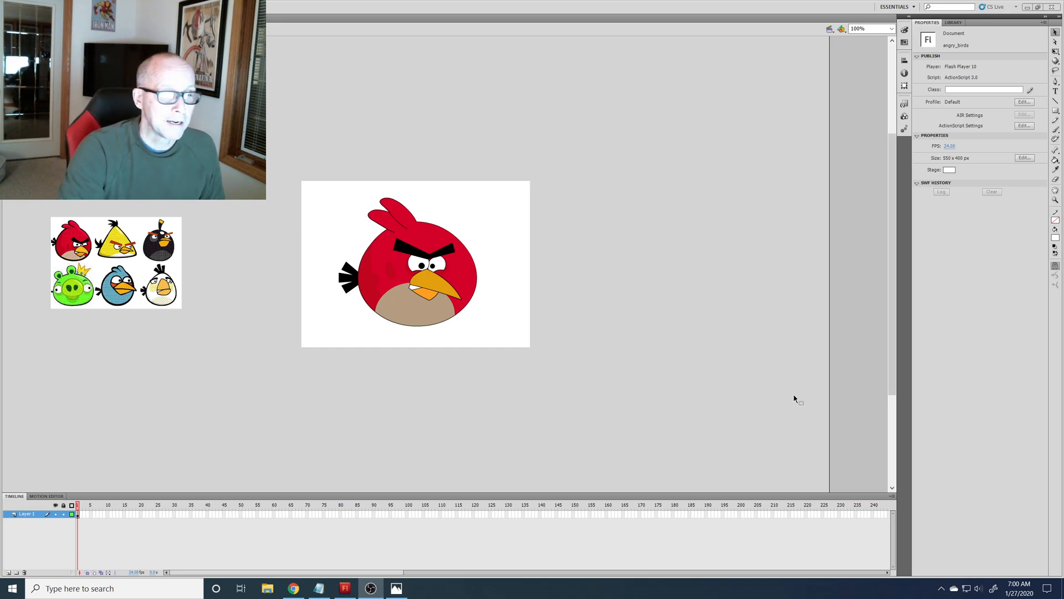
click(397, 588)
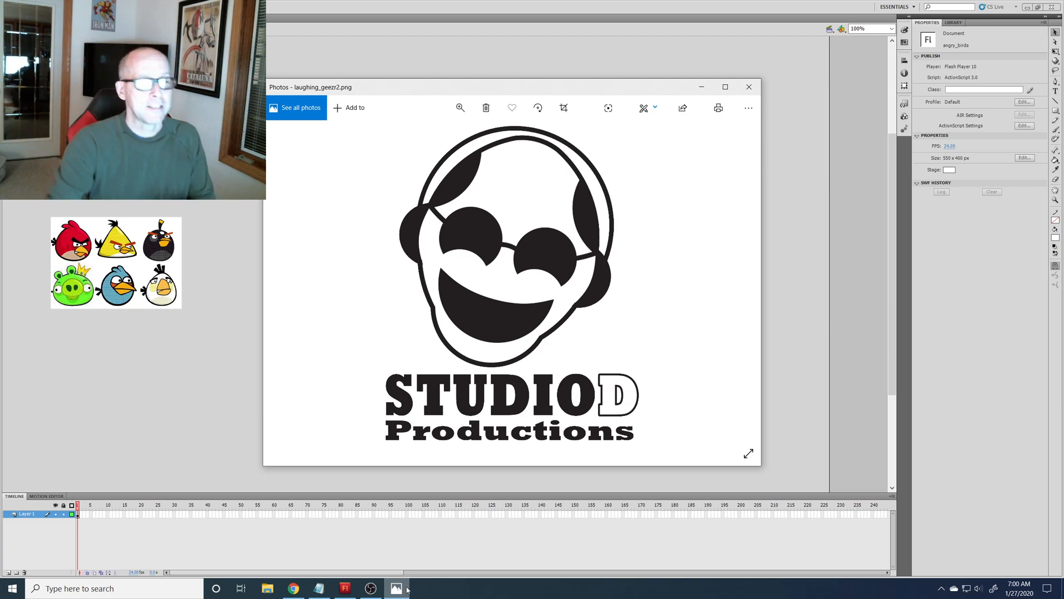
click(406, 589)
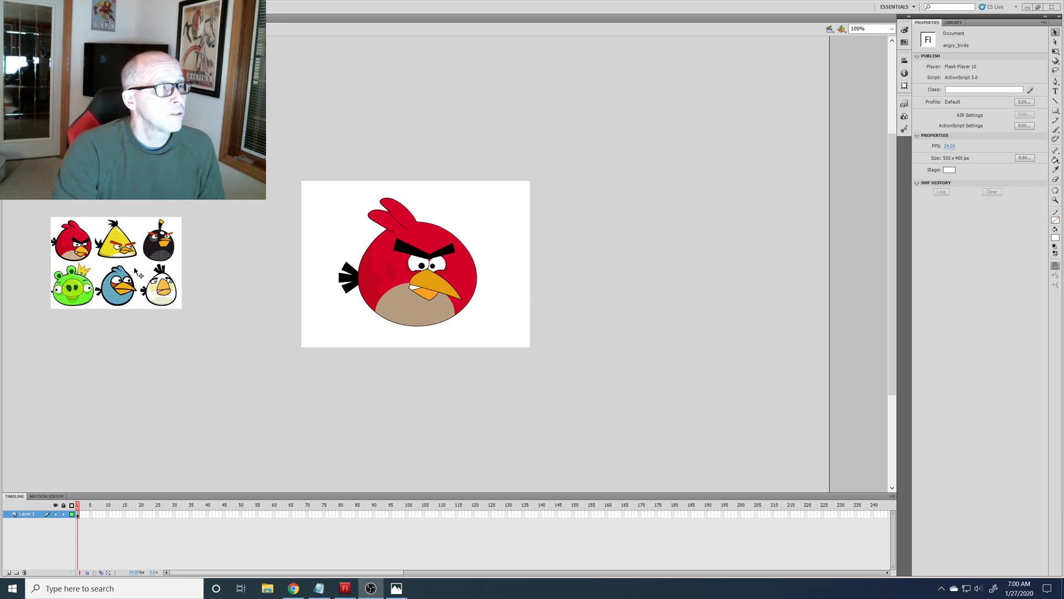
Move the six-character reference bitmap down and to the side, and enlarge it with Free Transform to about twice its size beside the stage
drag(139, 268, 179, 304)
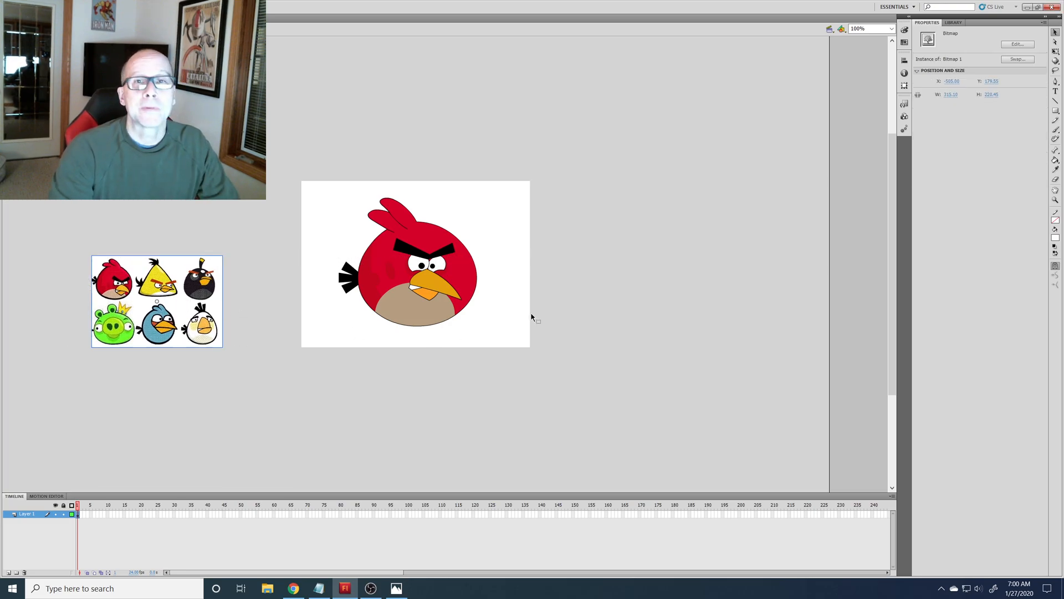
click(1056, 51)
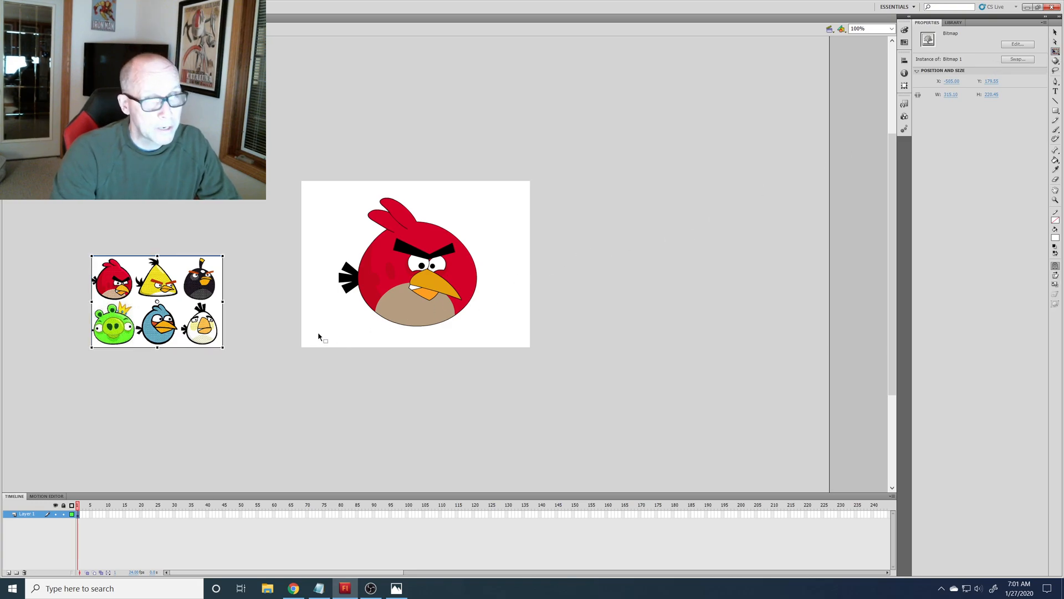
drag(223, 348, 291, 395)
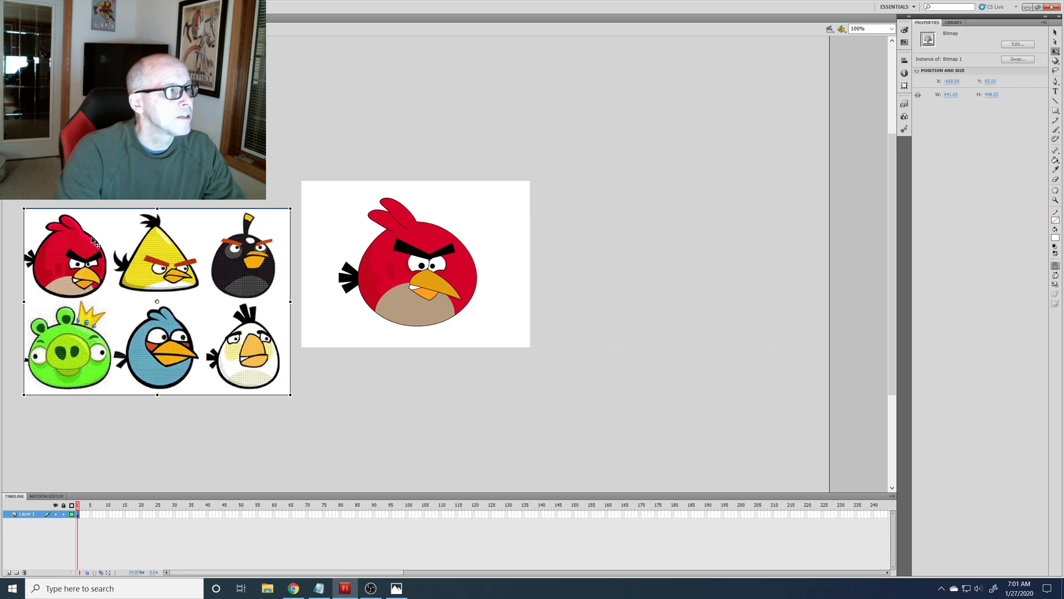
Select the outline strokes around the red bird's body and head feathers and set their stroke size to 5
click(437, 225)
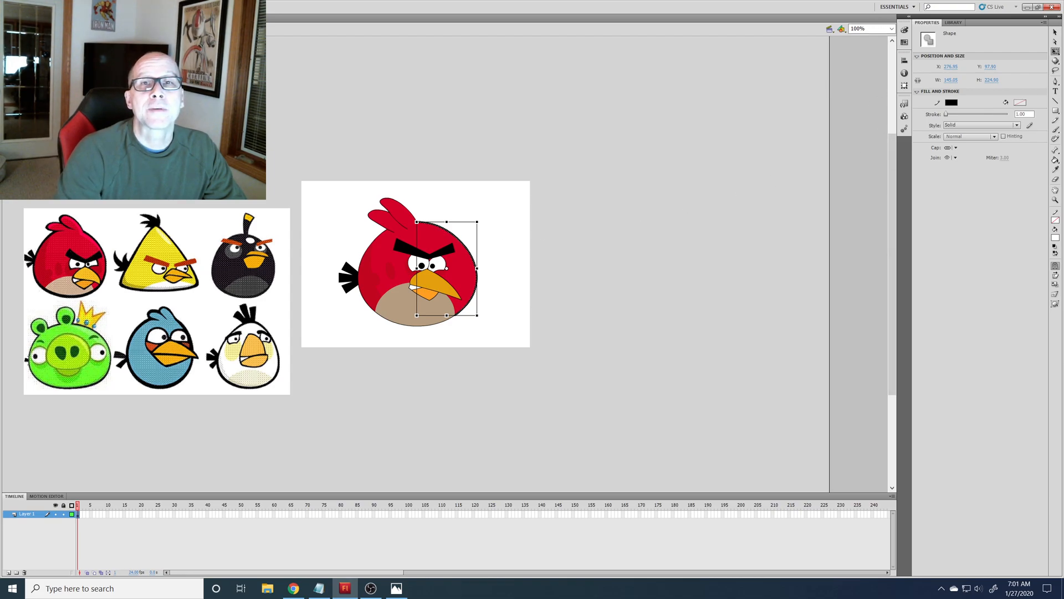
click(1055, 32)
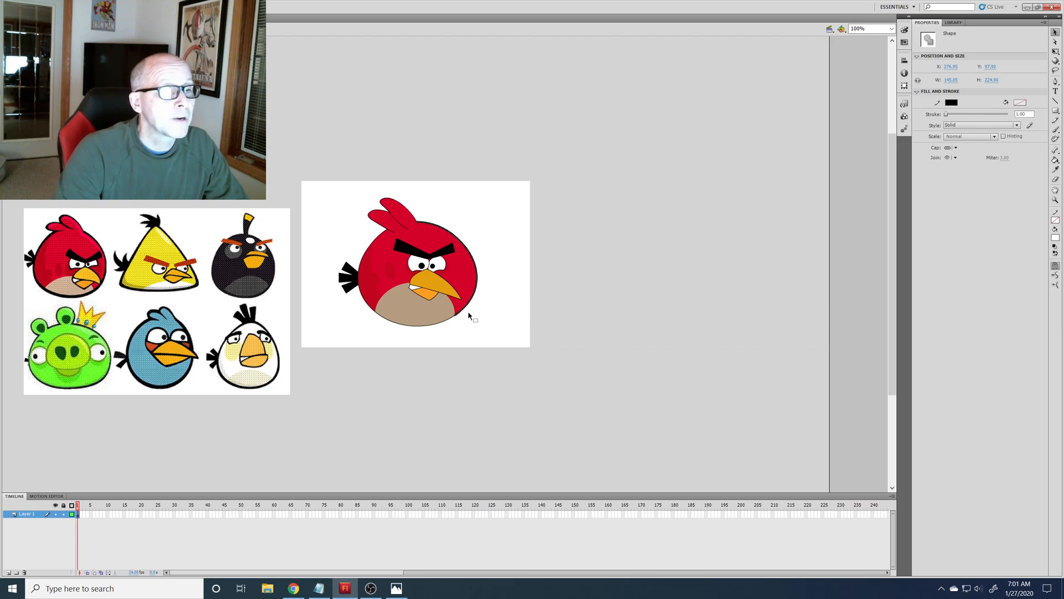
shift+click(432, 326)
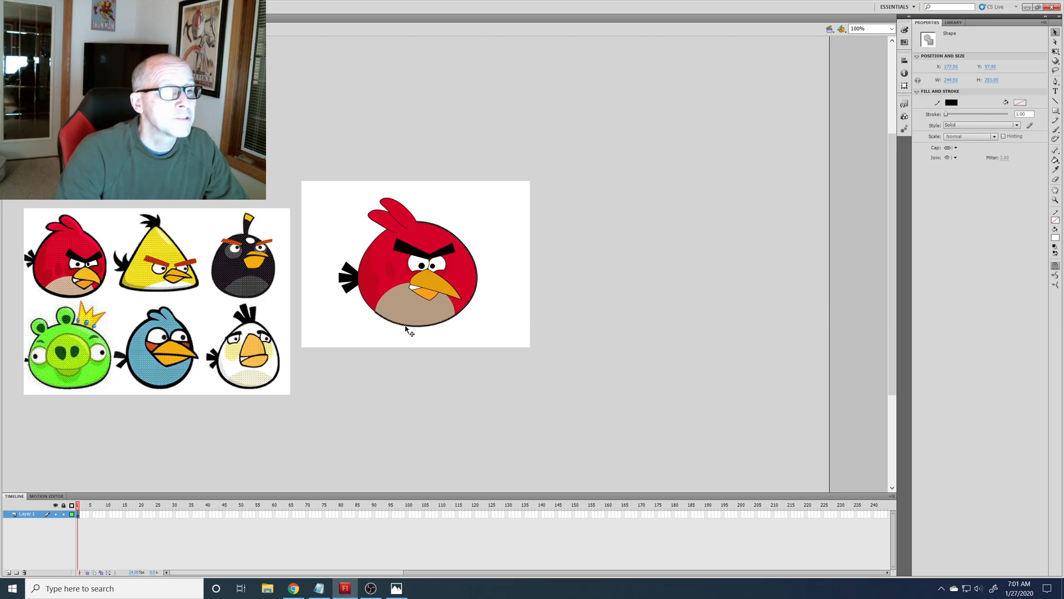
shift+click(375, 311)
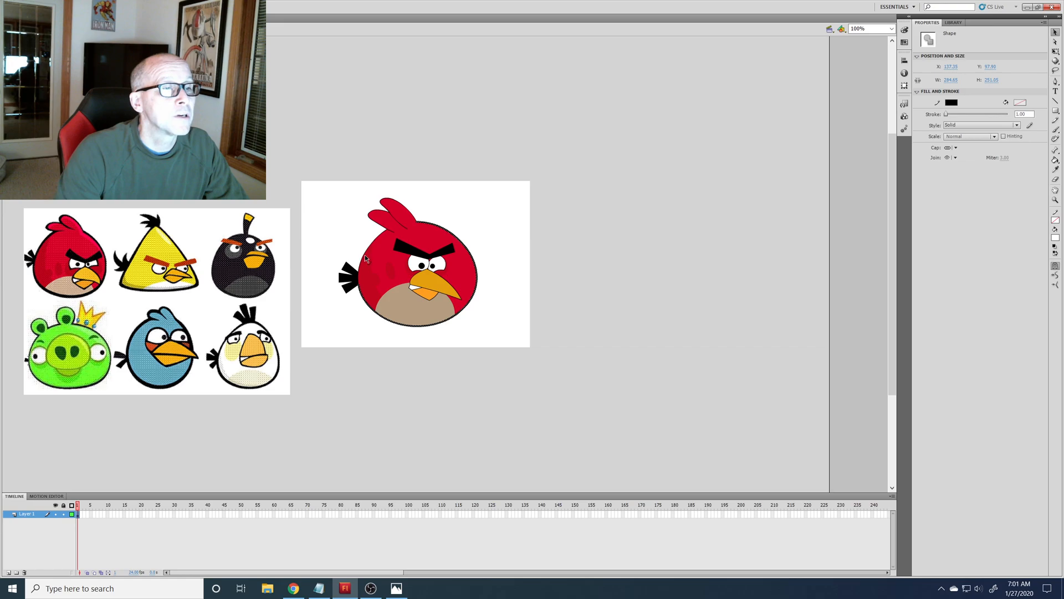
shift+click(383, 225)
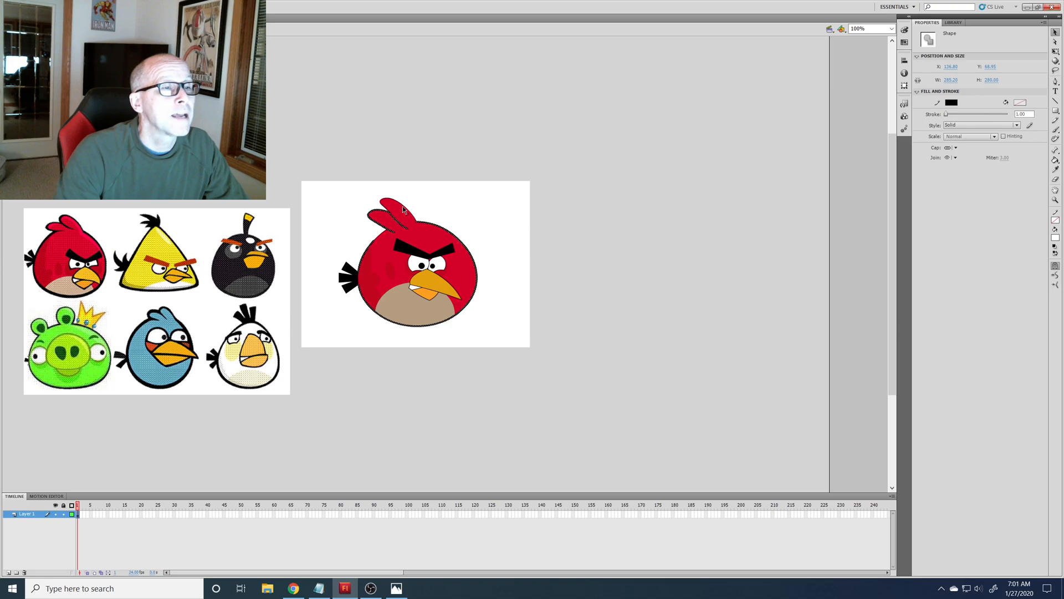
shift+click(380, 206)
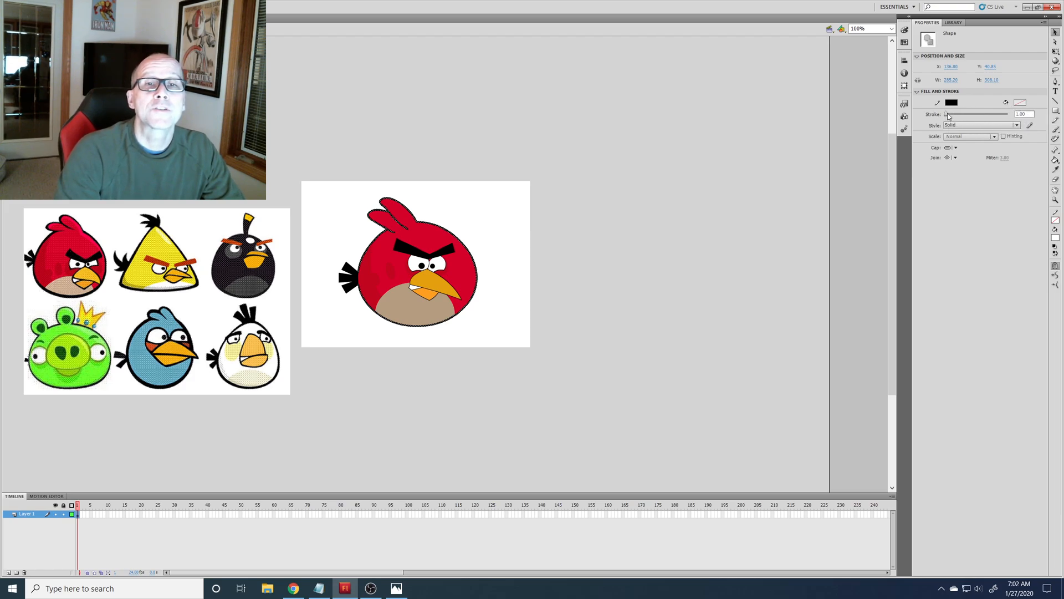
drag(948, 113, 948, 113)
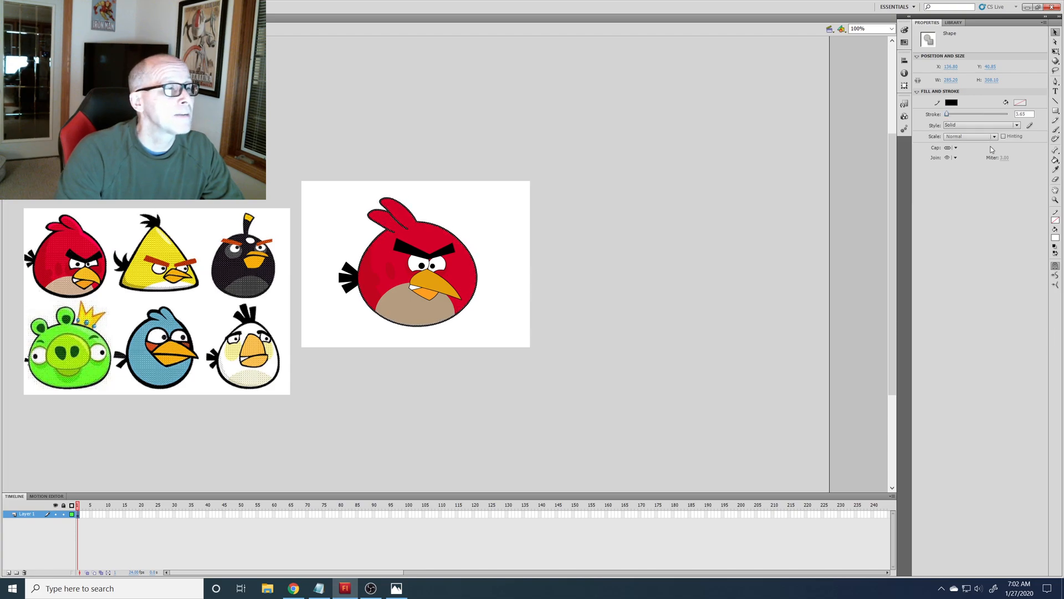
click(1025, 113)
text(5)
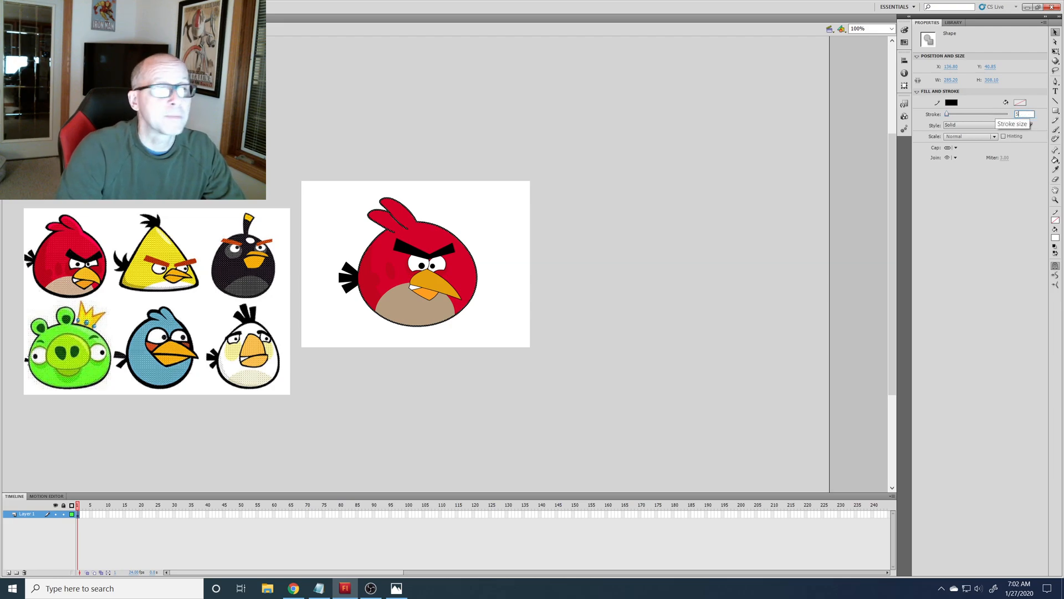
key(Return)
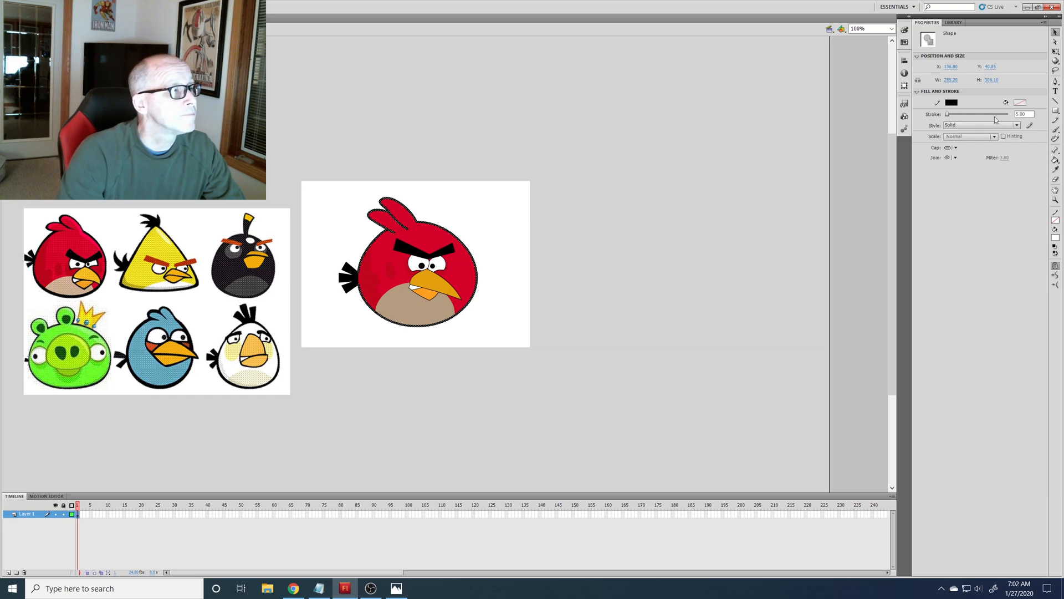
Try stroke sizes 7 and 6 on the selected outline, set it back to 5 and deselect
drag(1026, 114, 1002, 113)
text(7)
key(Return)
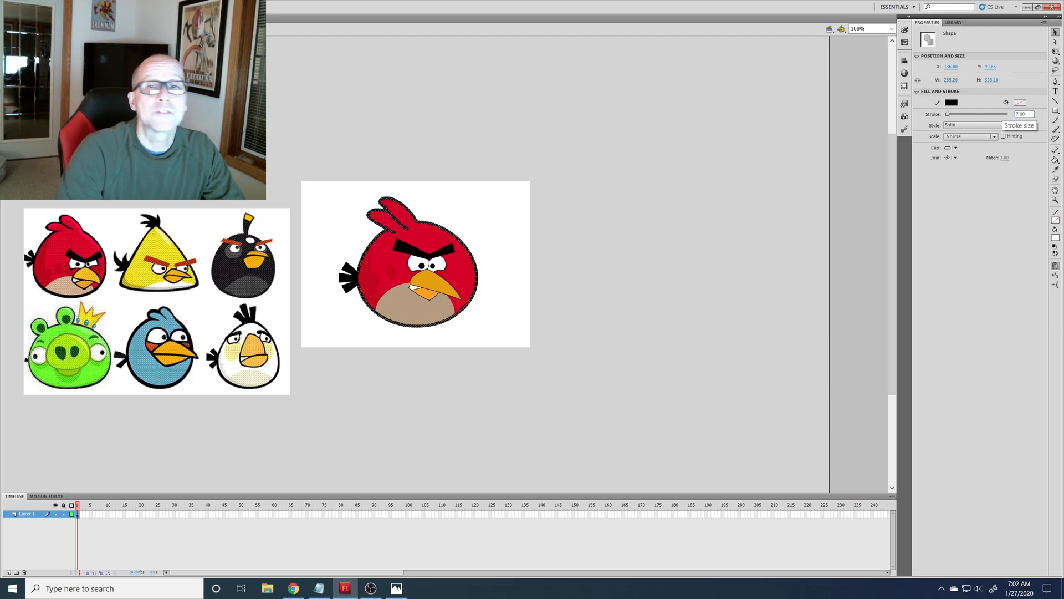
drag(1031, 114, 1000, 118)
text(6)
key(Return)
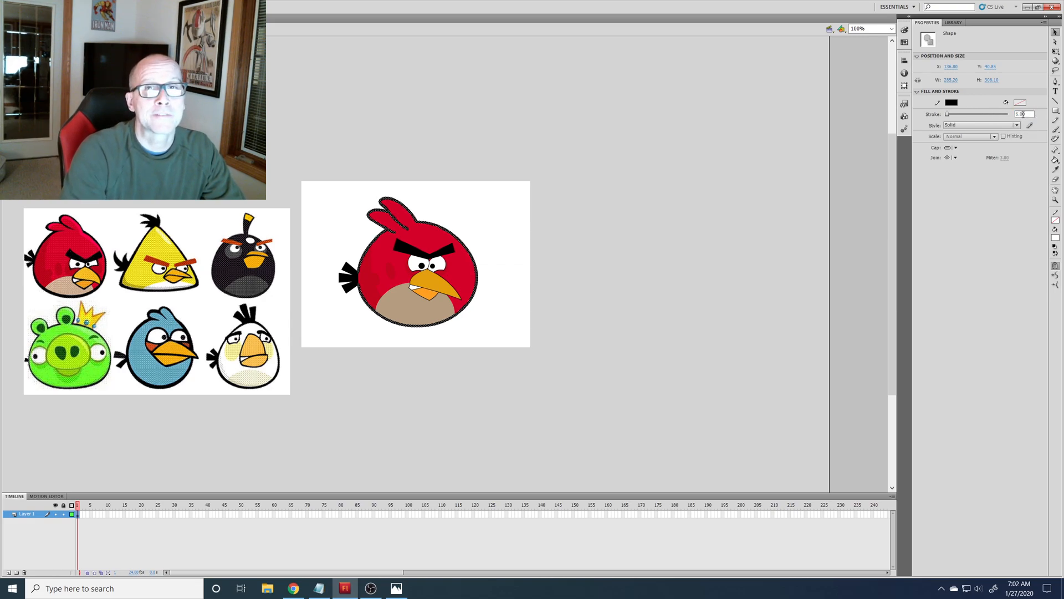
drag(1024, 117, 1008, 112)
text(5)
key(Return)
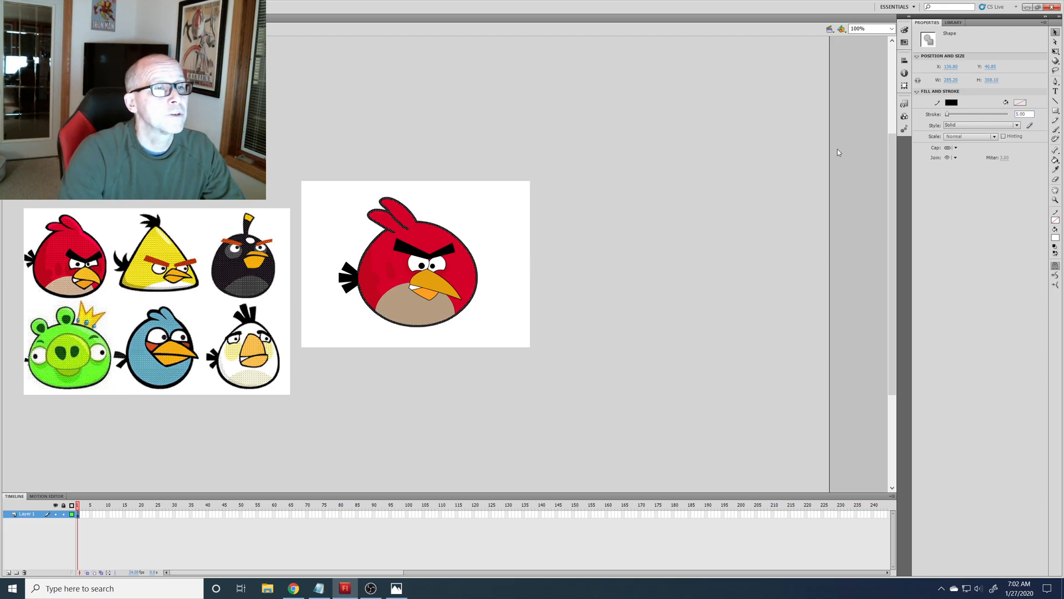
click(509, 207)
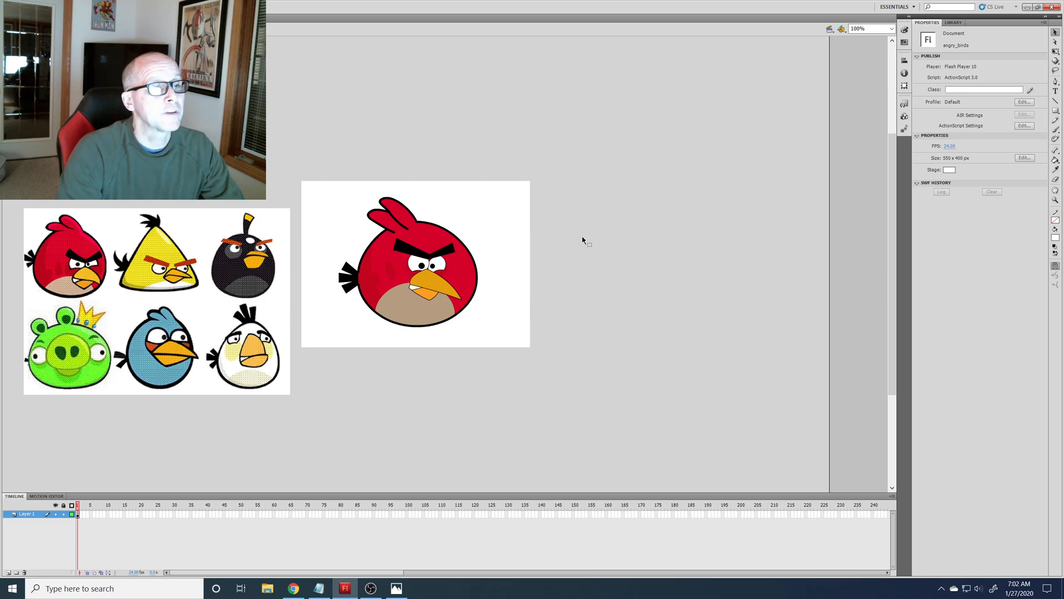
Set the stroke size of the short body outline segments beside the tail feathers to 5
click(358, 280)
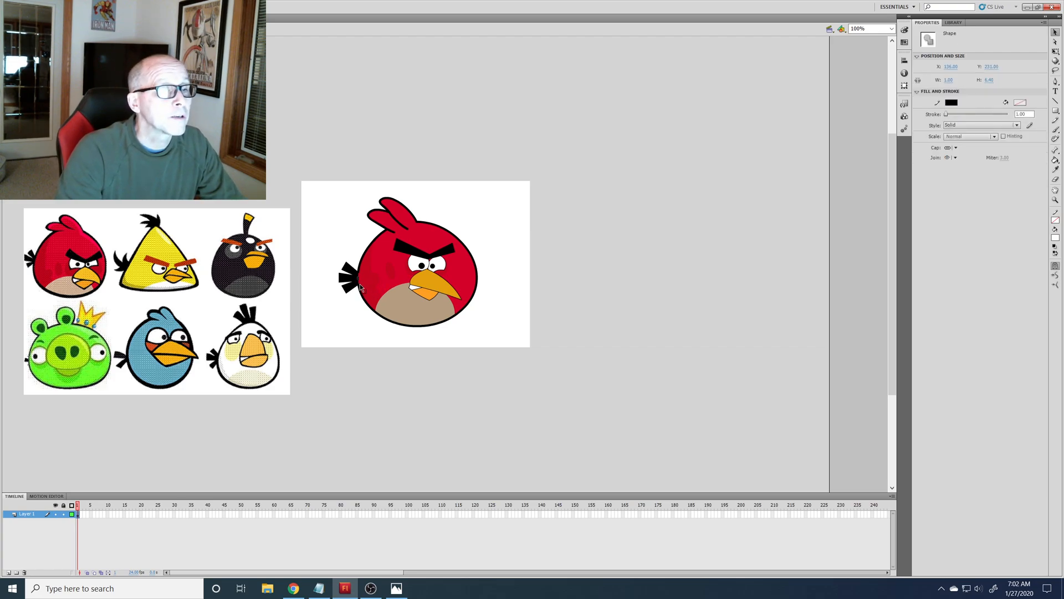
shift+click(359, 275)
click(1028, 114)
text(5)
key(Return)
click(511, 218)
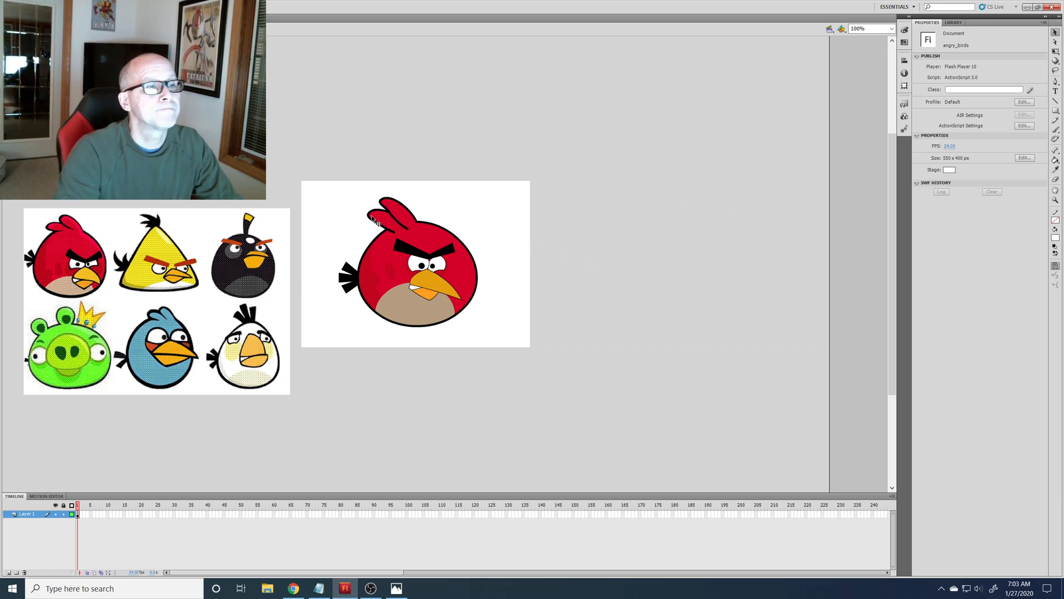
Select the whole red bird and set the stroke size of all its lines to 3
drag(318, 185, 510, 346)
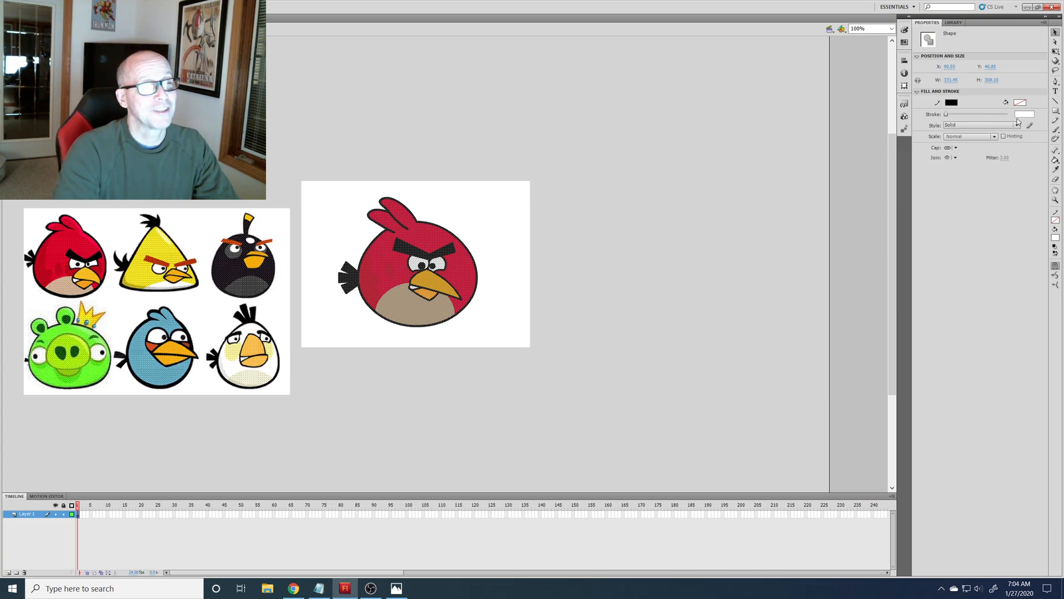
text(3)
key(Return)
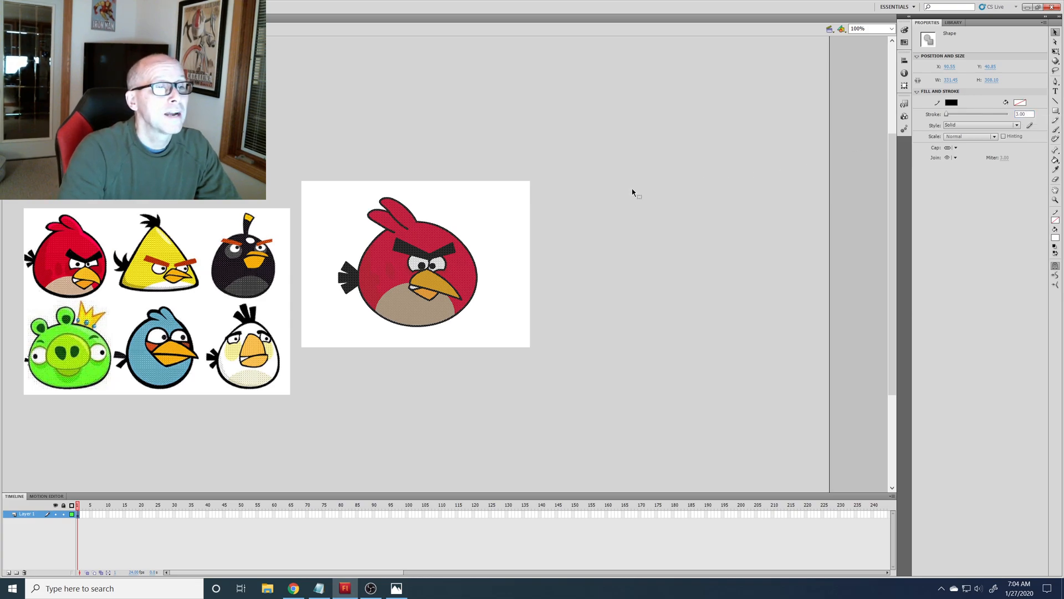
click(500, 214)
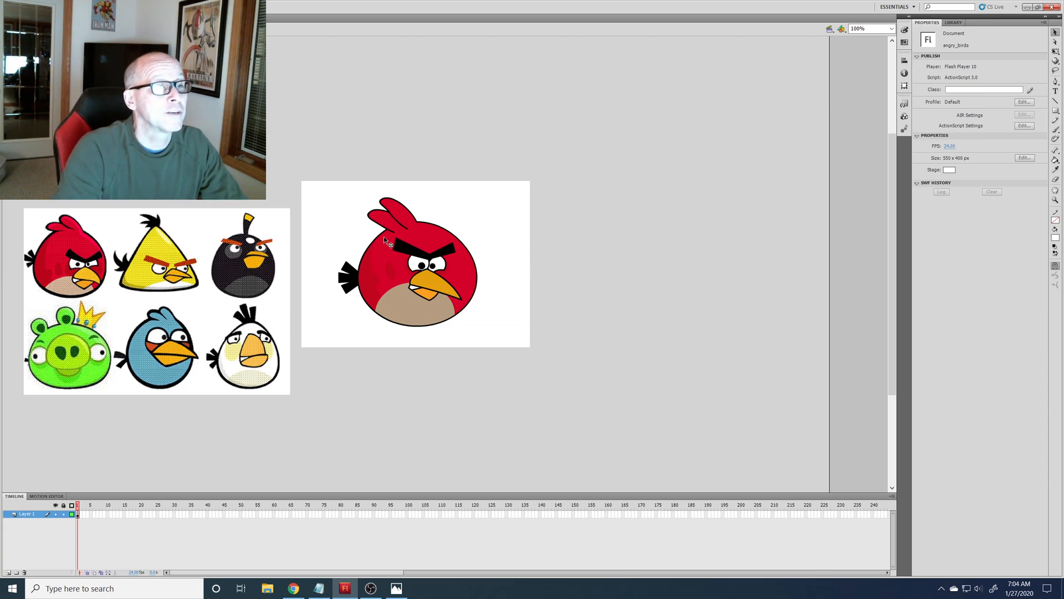
Select only the outer outline of the bird's body and head feathers and set its stroke size to 5
click(426, 222)
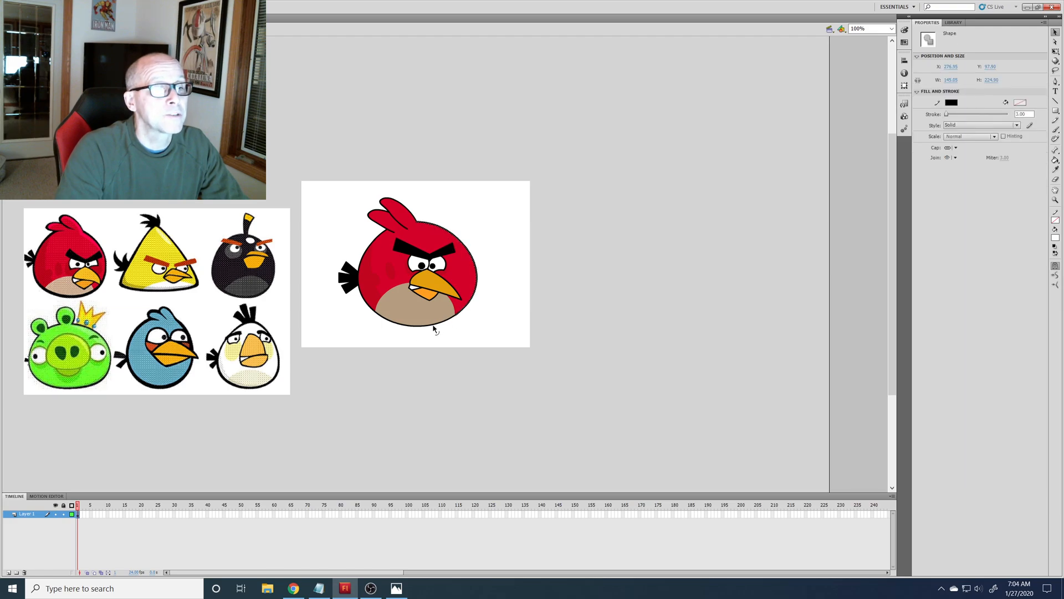
shift+click(363, 287)
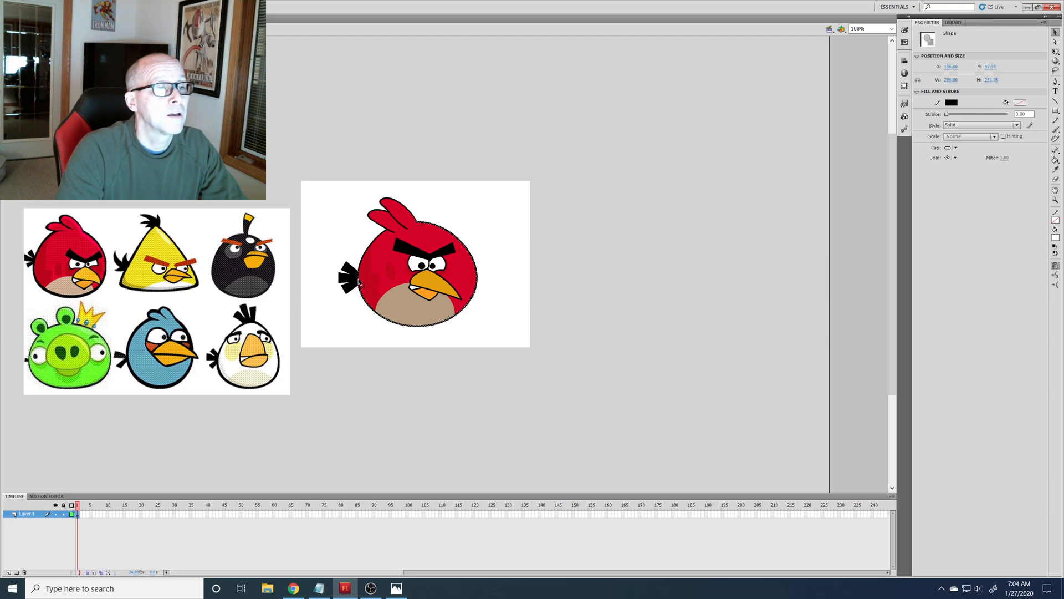
shift+click(386, 220)
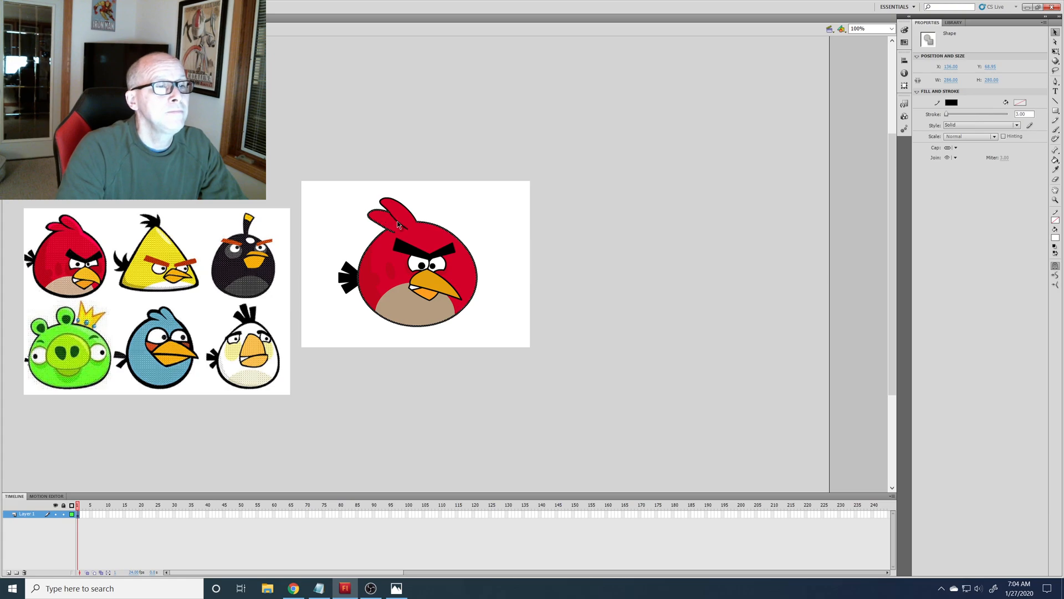
shift+click(386, 208)
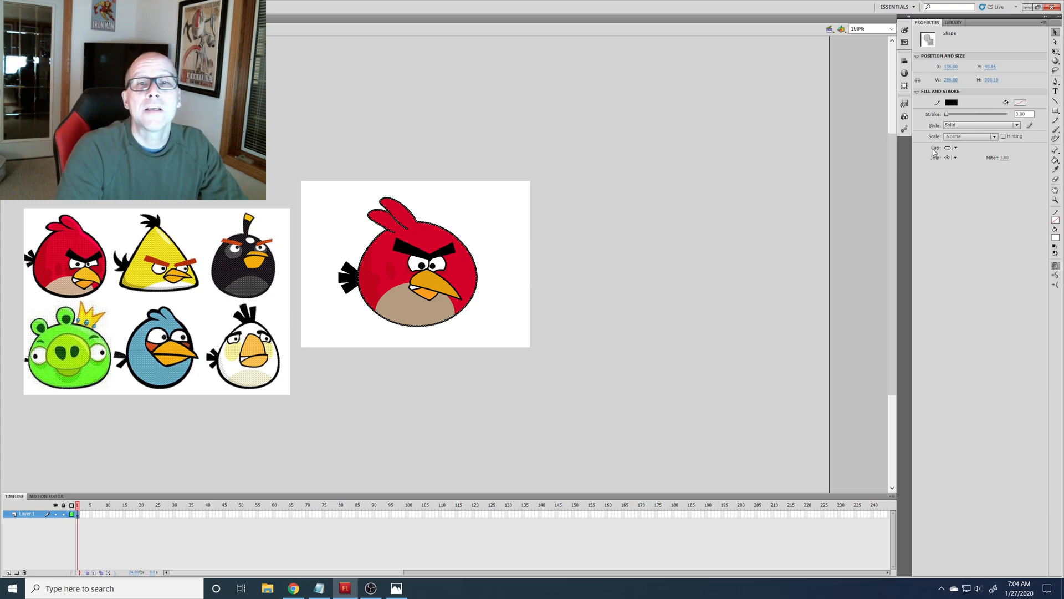
click(1025, 114)
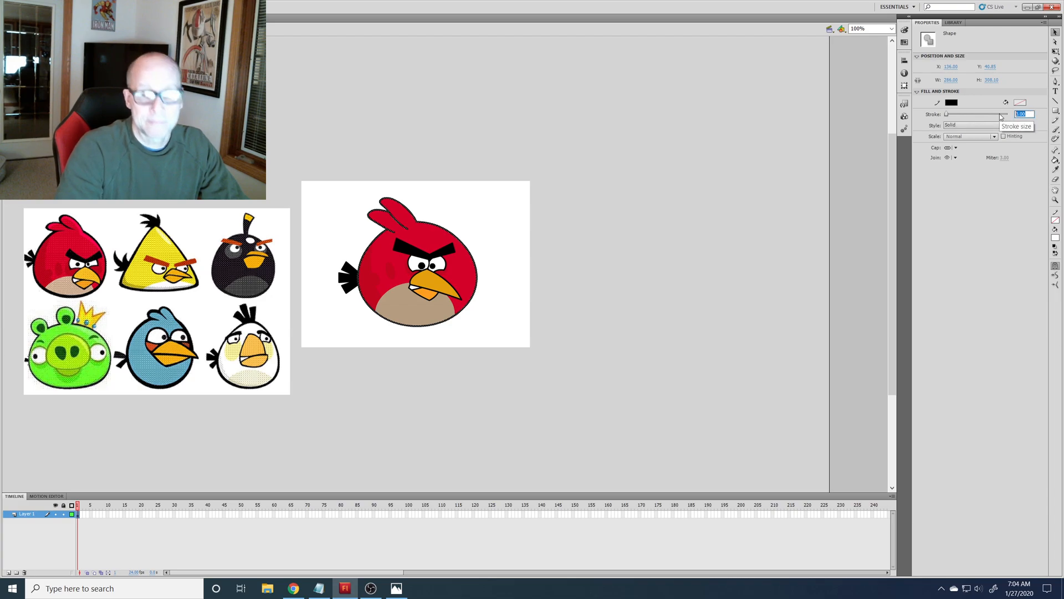
text(5)
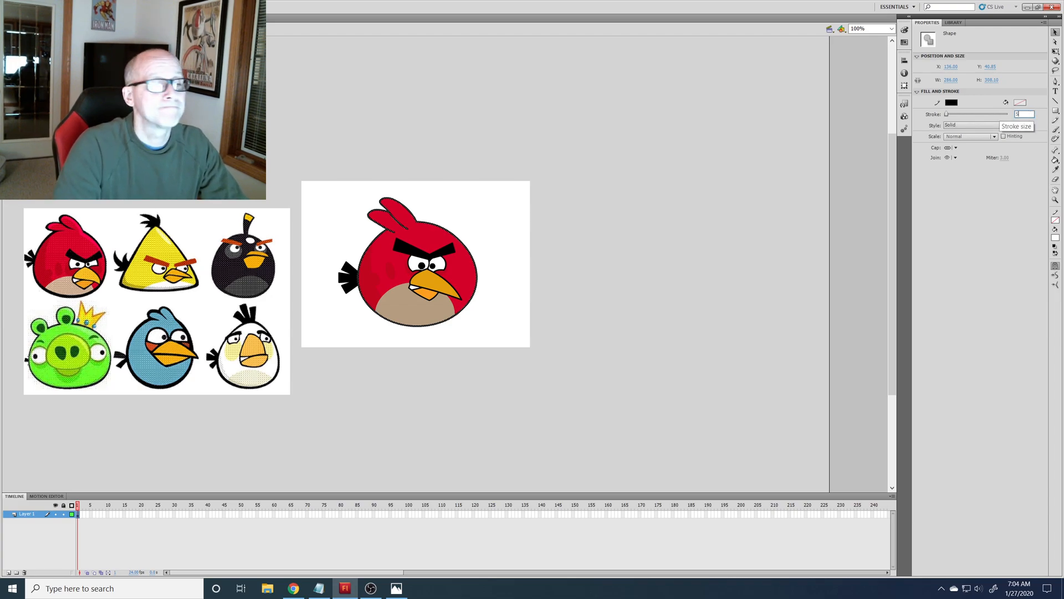
key(Return)
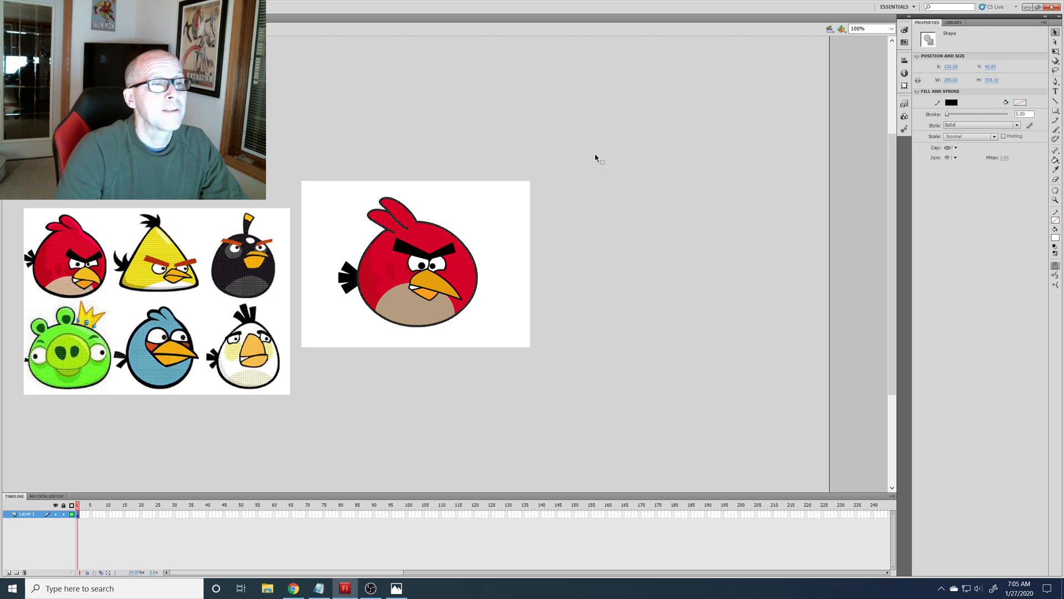
click(512, 191)
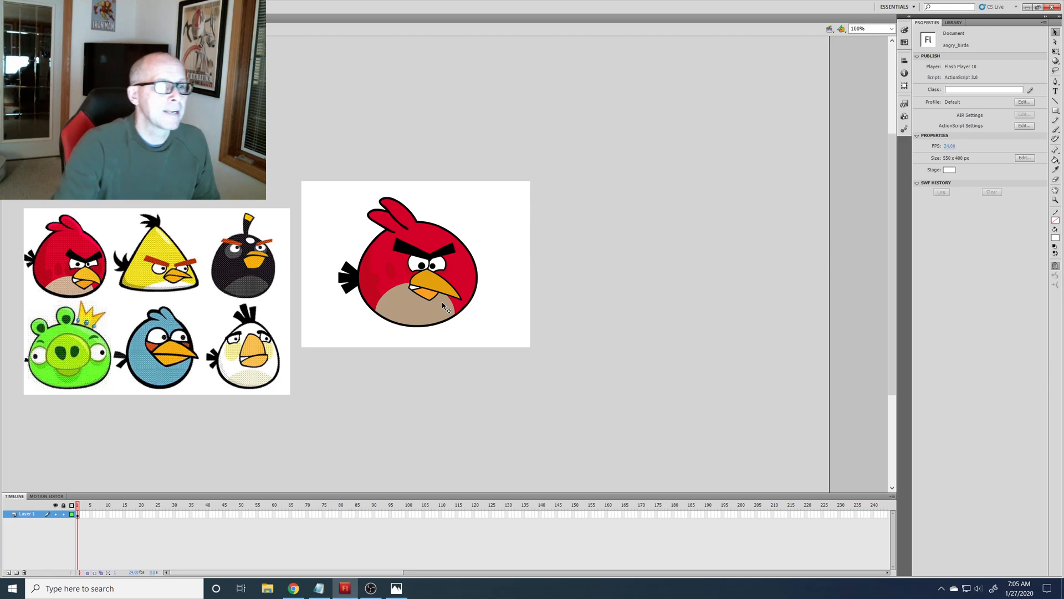
Try moving the bird's main red fill off the stage, undo the move and deselect
drag(315, 197, 518, 350)
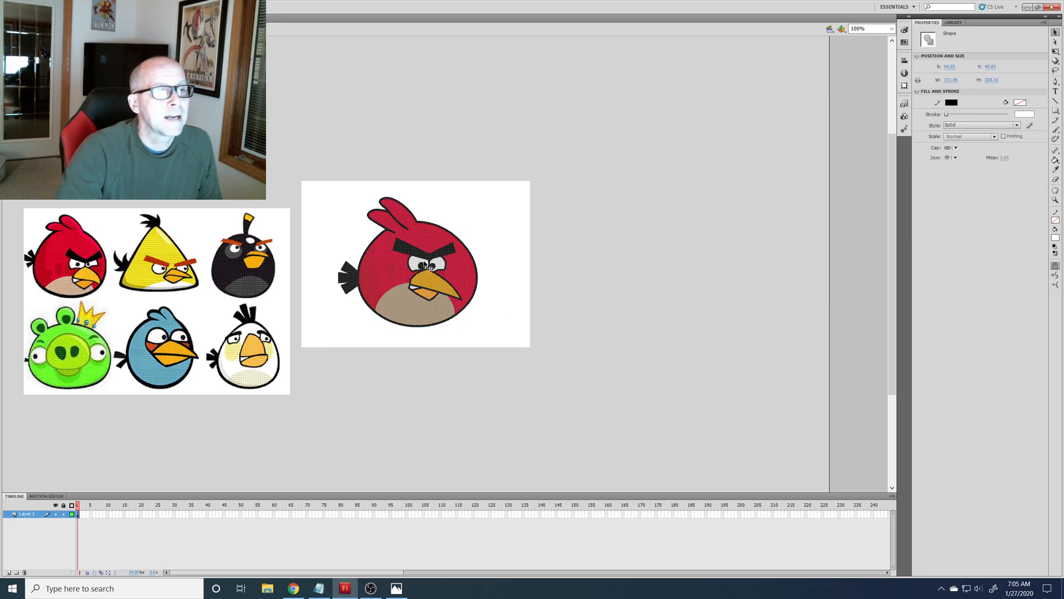
click(482, 275)
drag(463, 269, 691, 270)
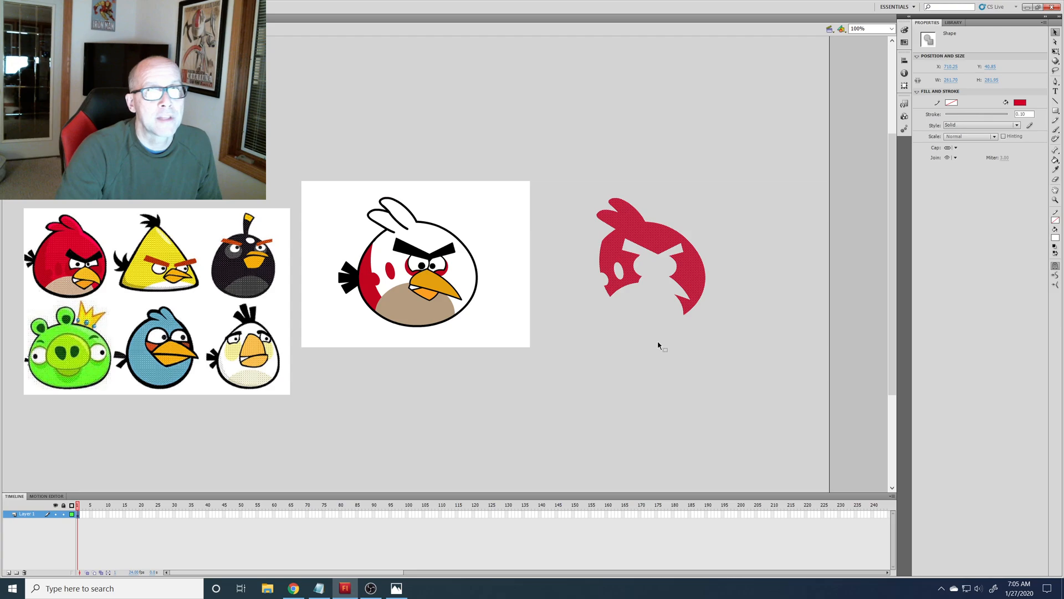
key(ctrl+z)
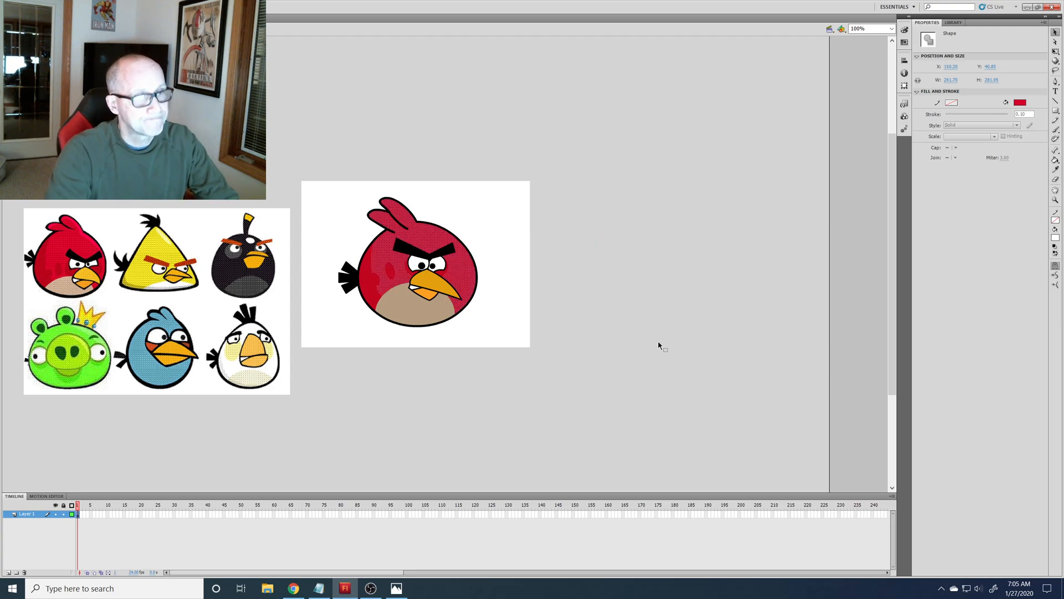
click(526, 325)
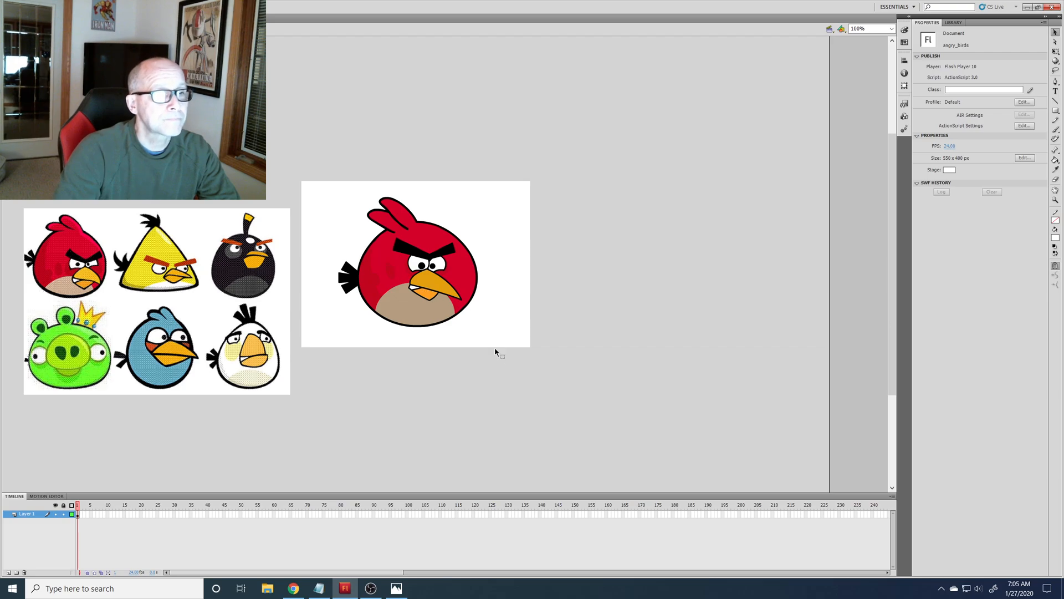
Convert the entire red bird drawing to a graphic symbol named "angry bird red"
key(ctrl+a)
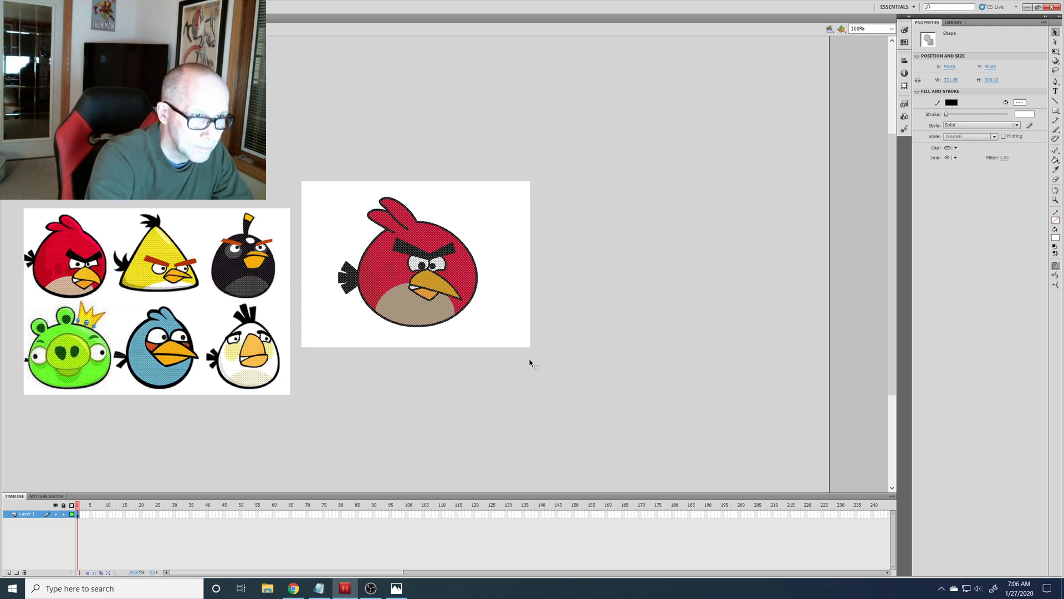
key(F8)
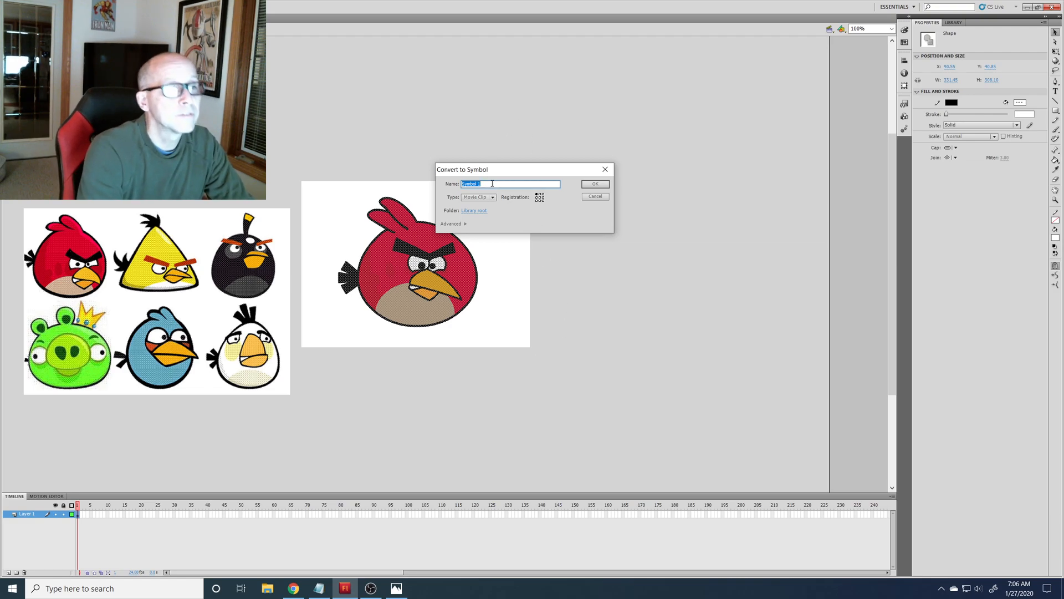
text(angr)
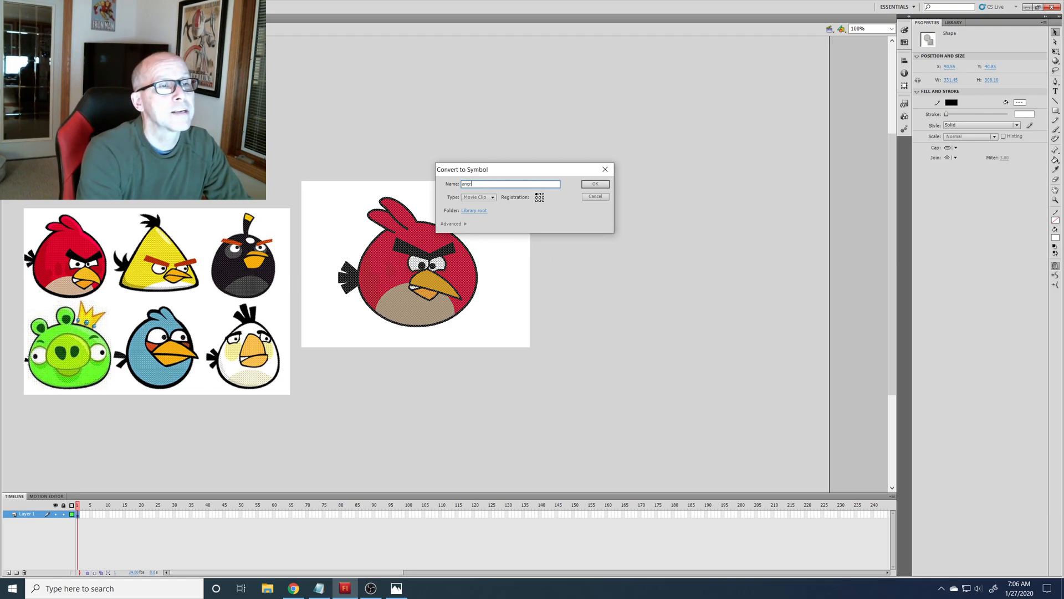
text(y bird red)
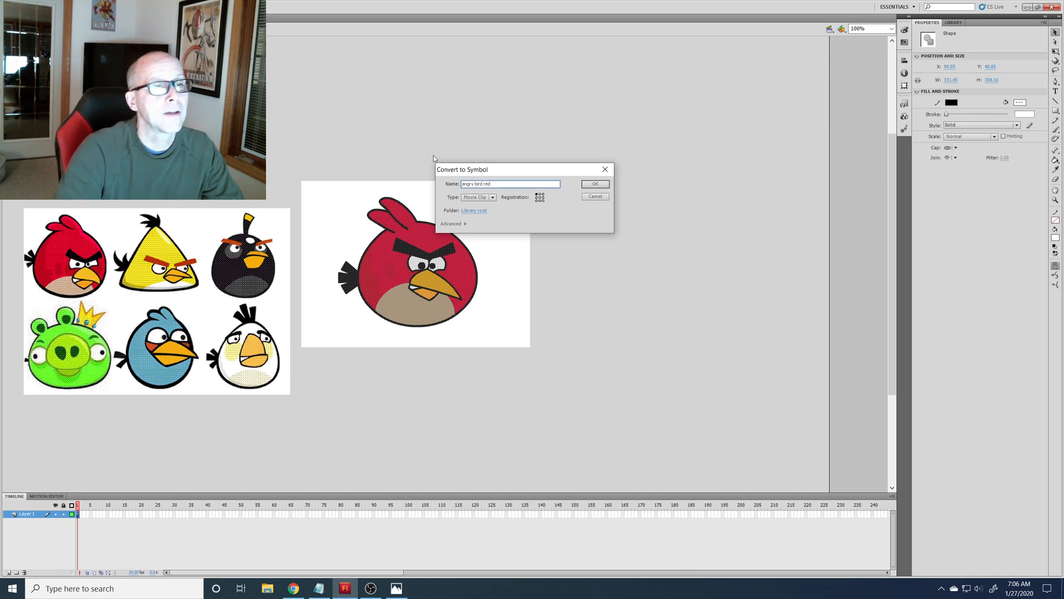
click(493, 198)
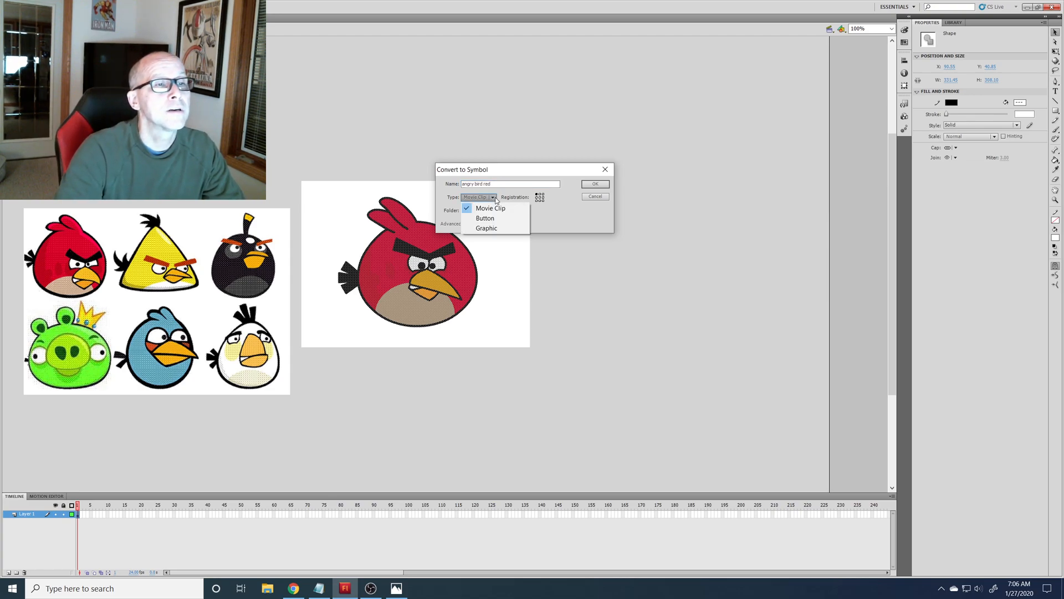
click(496, 228)
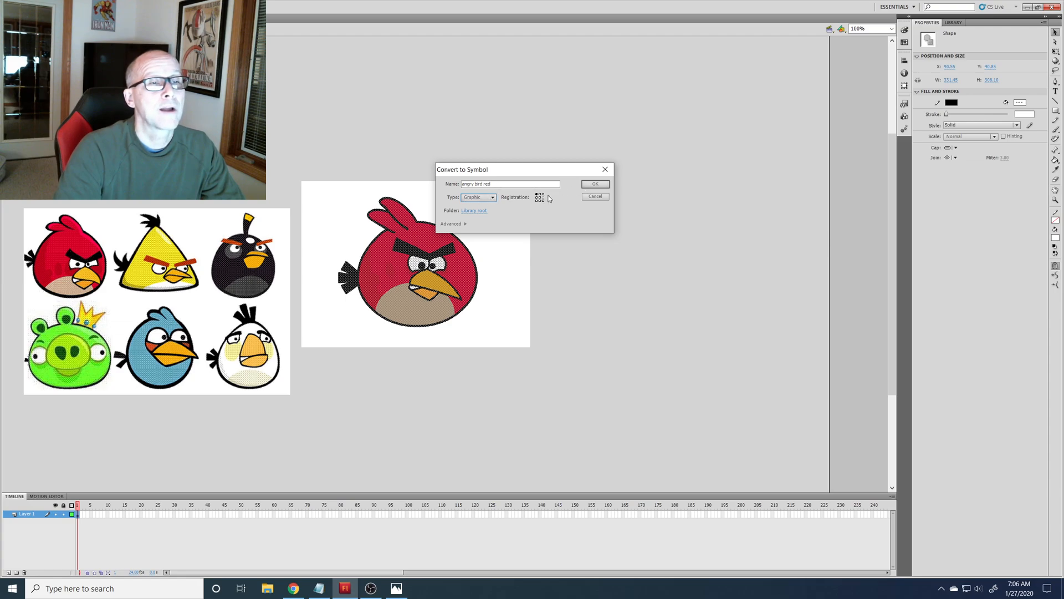
click(591, 186)
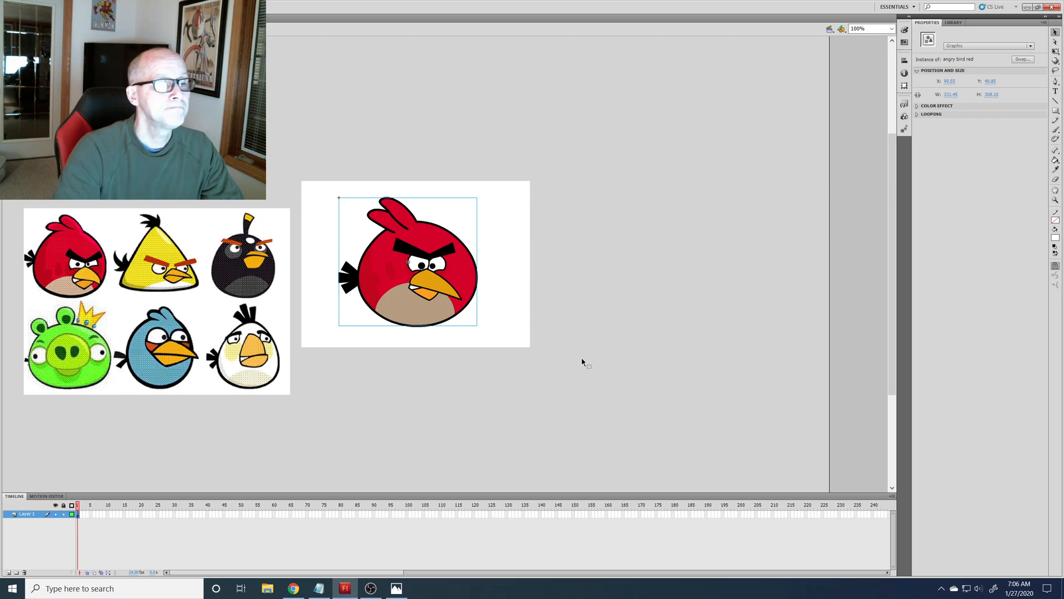
Check the Notepad notes on creating symbols, return to Flash, deselect the bird and display the document's library
click(317, 590)
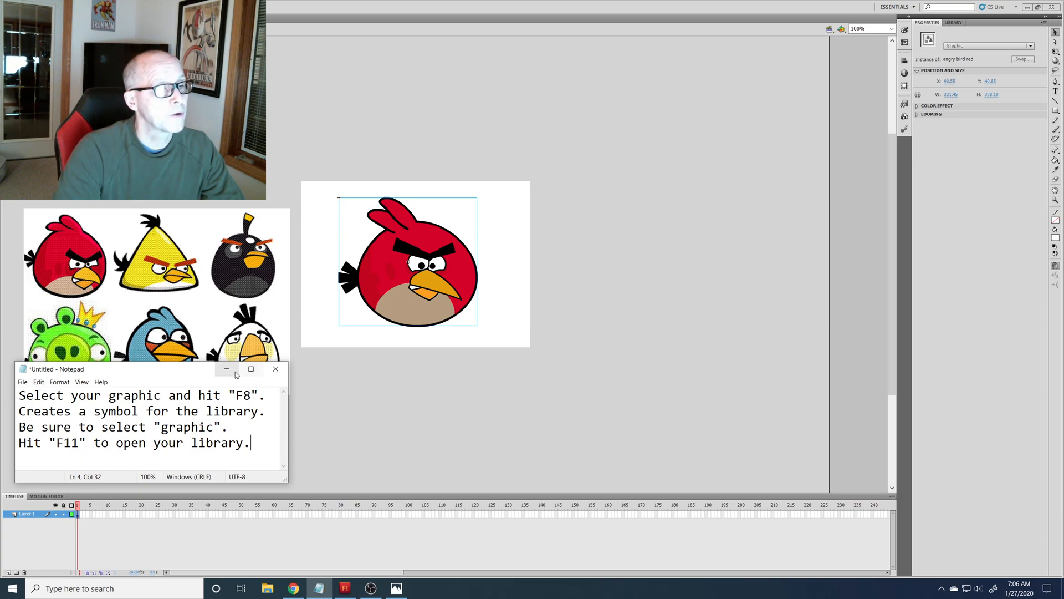
click(565, 197)
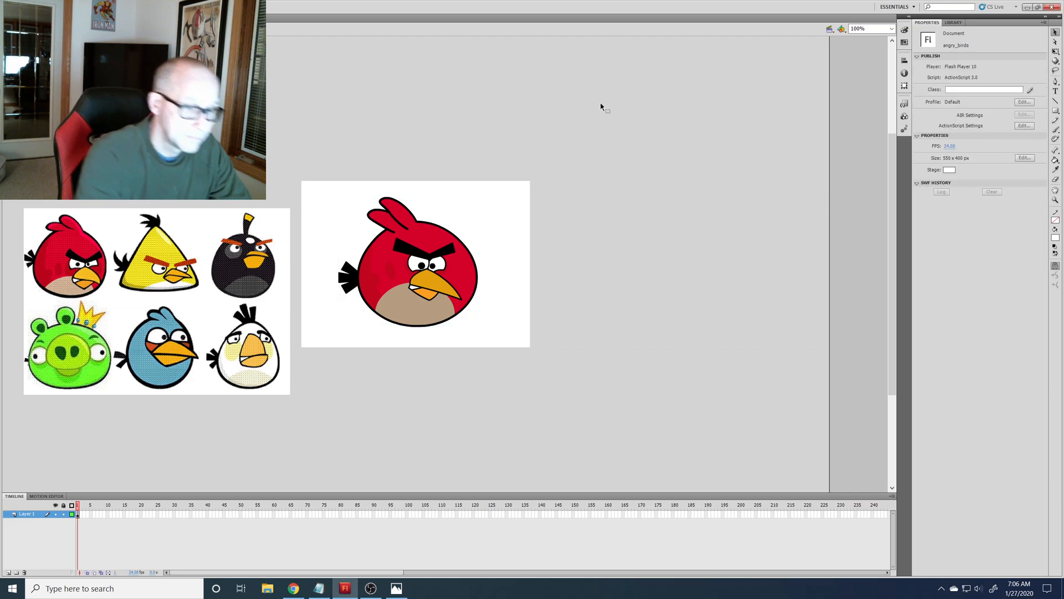
key(ctrl+l)
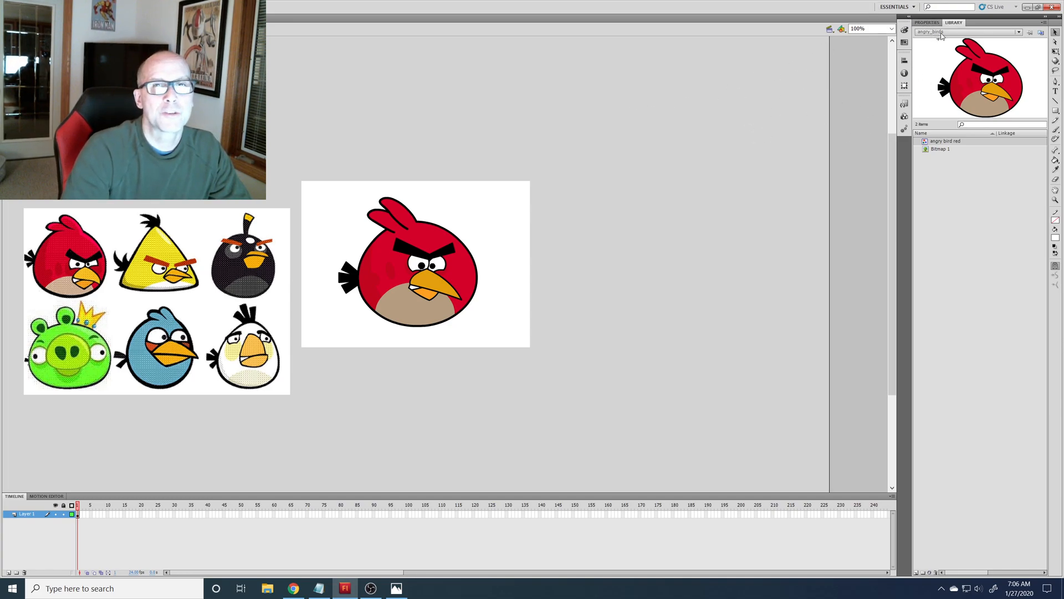
click(928, 22)
click(953, 22)
click(925, 23)
click(955, 25)
click(933, 24)
click(950, 23)
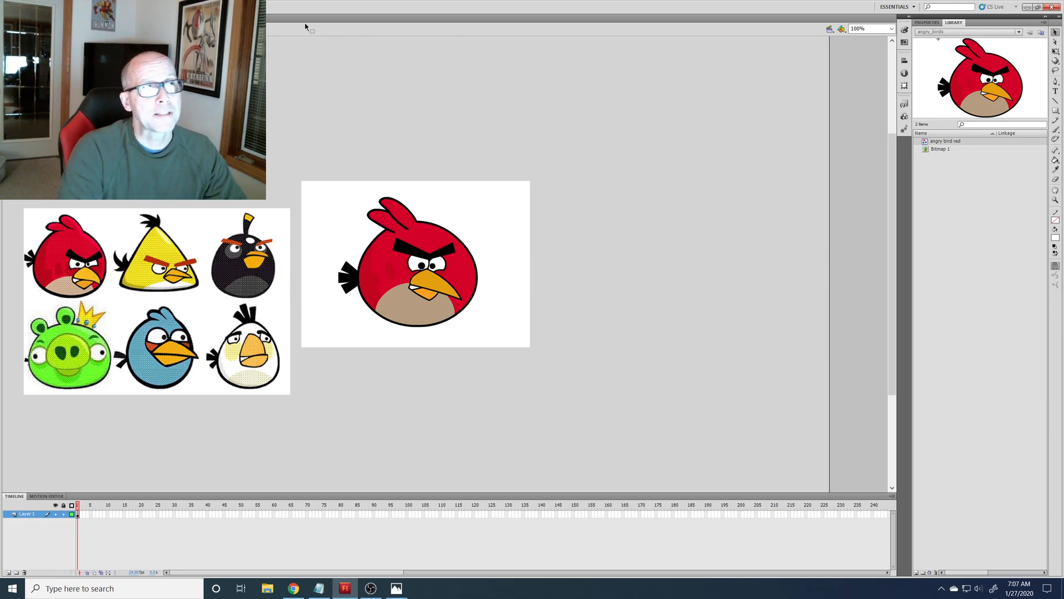
click(215, 7)
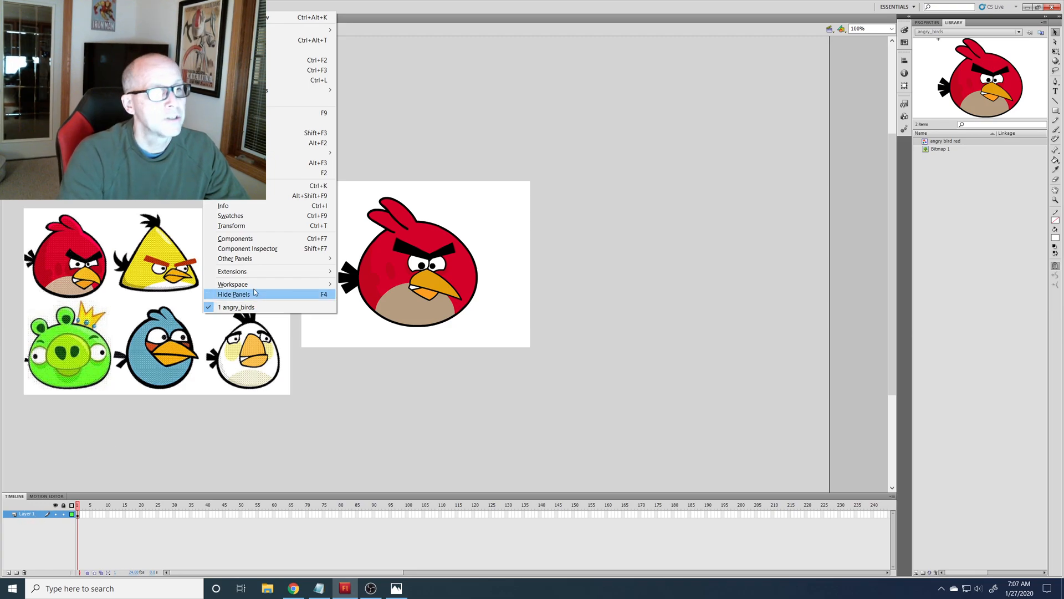
click(392, 143)
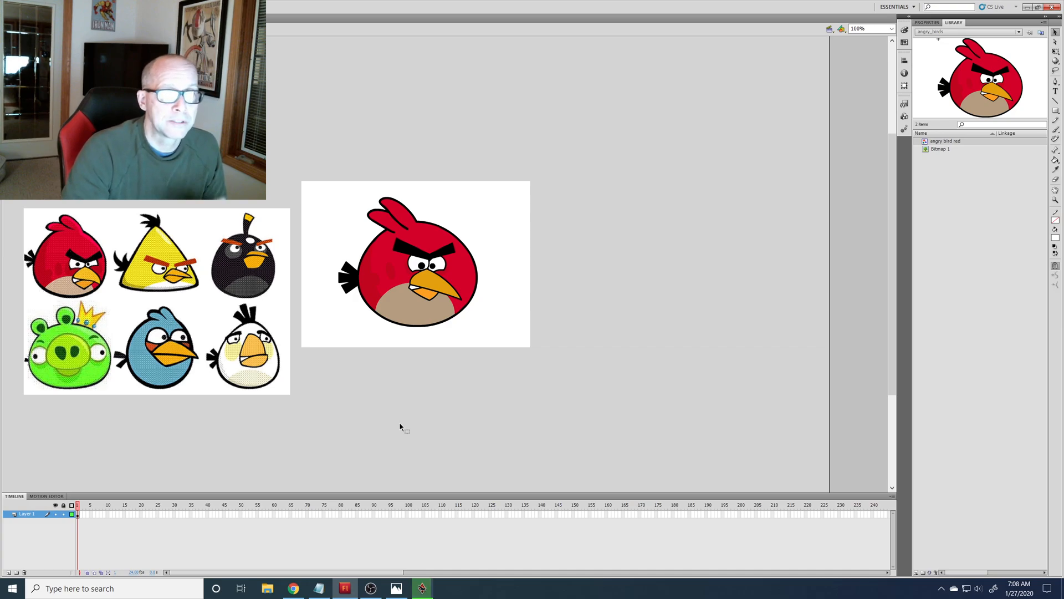
Delete the red bird instance from the stage
click(441, 297)
drag(430, 293, 455, 293)
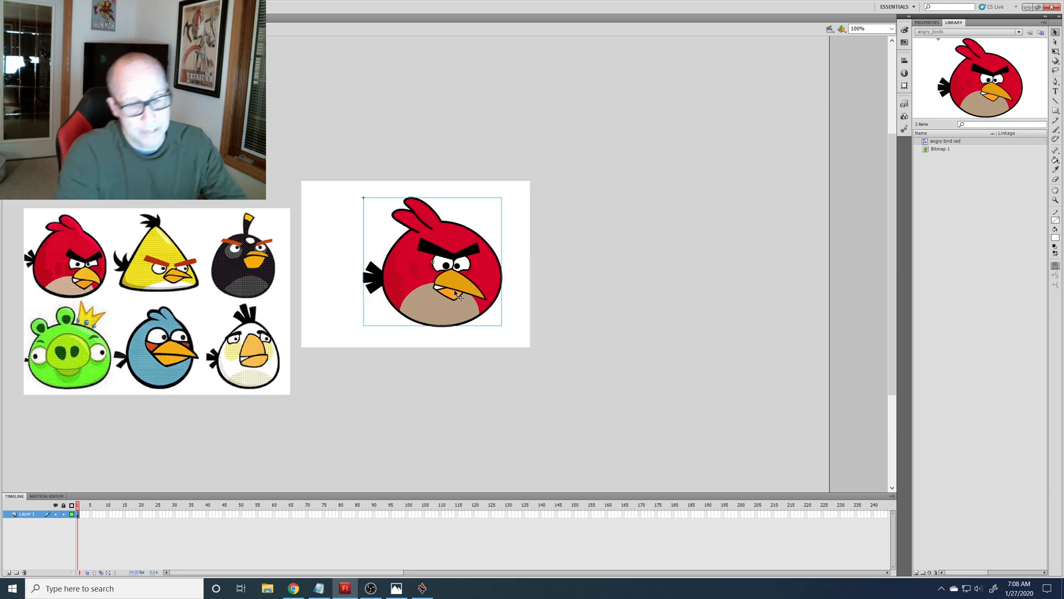
key(Delete)
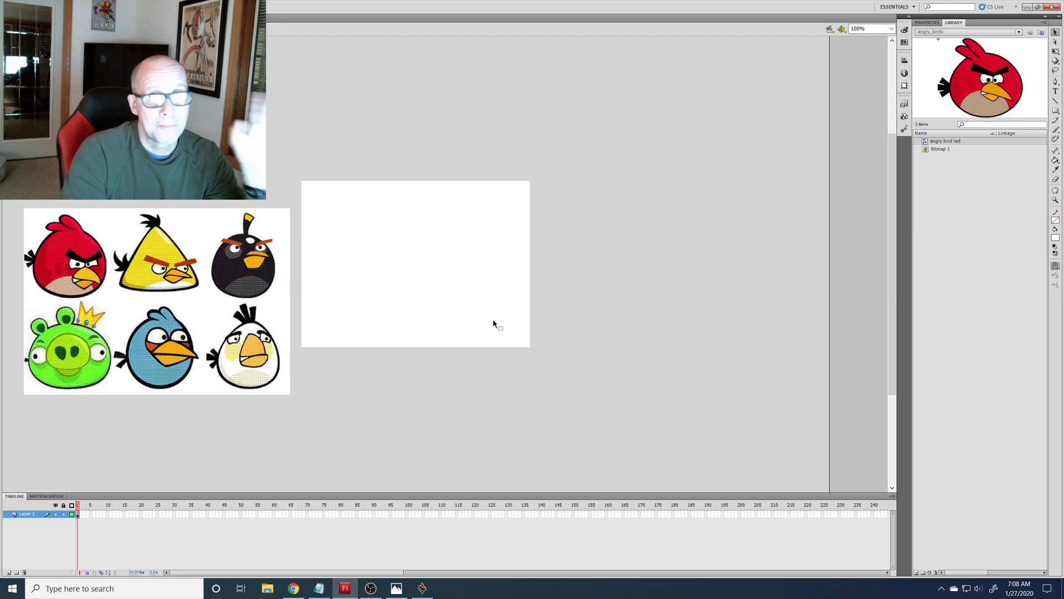
Place three instances of the angry bird red symbol on the stage and move the last one down over the stage's lower edge
drag(969, 90, 405, 228)
drag(964, 89, 457, 243)
drag(962, 105, 386, 289)
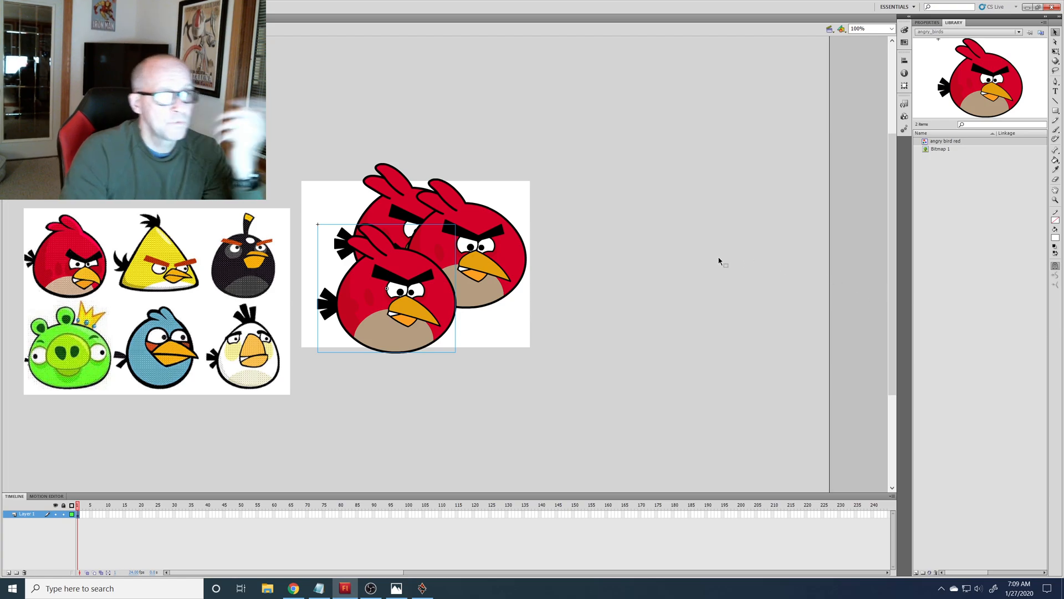
drag(422, 284, 466, 314)
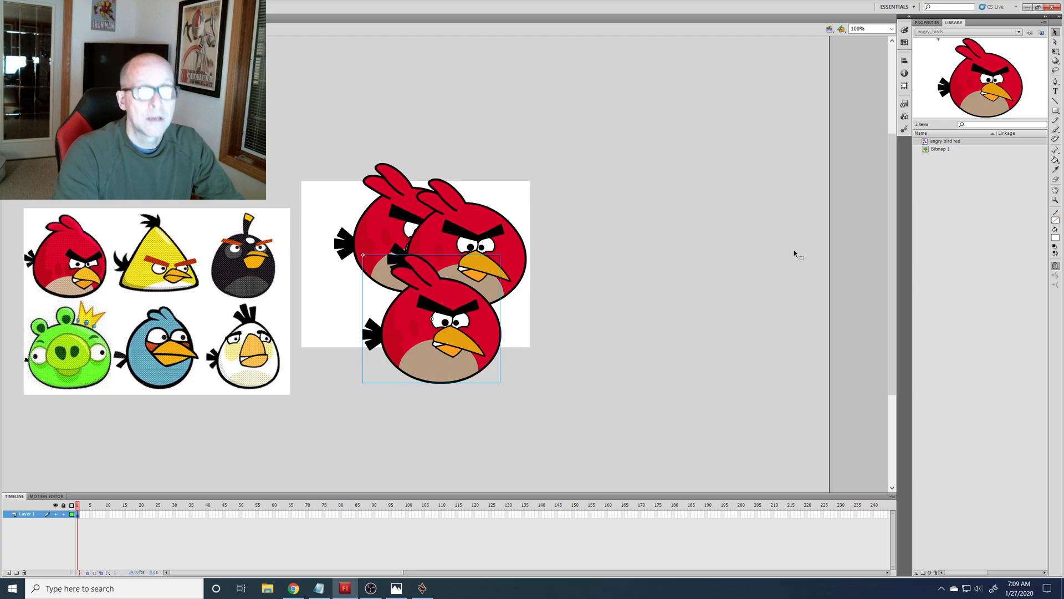
Shrink the lowest bird instance to about a third of its size and place it in the stage's lower-left corner
click(1055, 51)
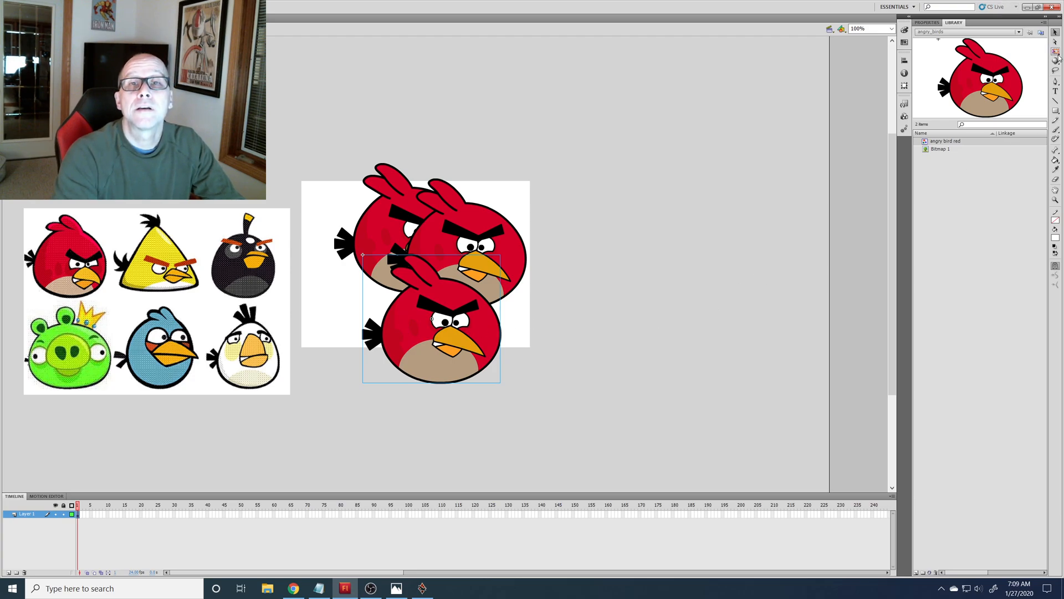
drag(501, 254, 345, 325)
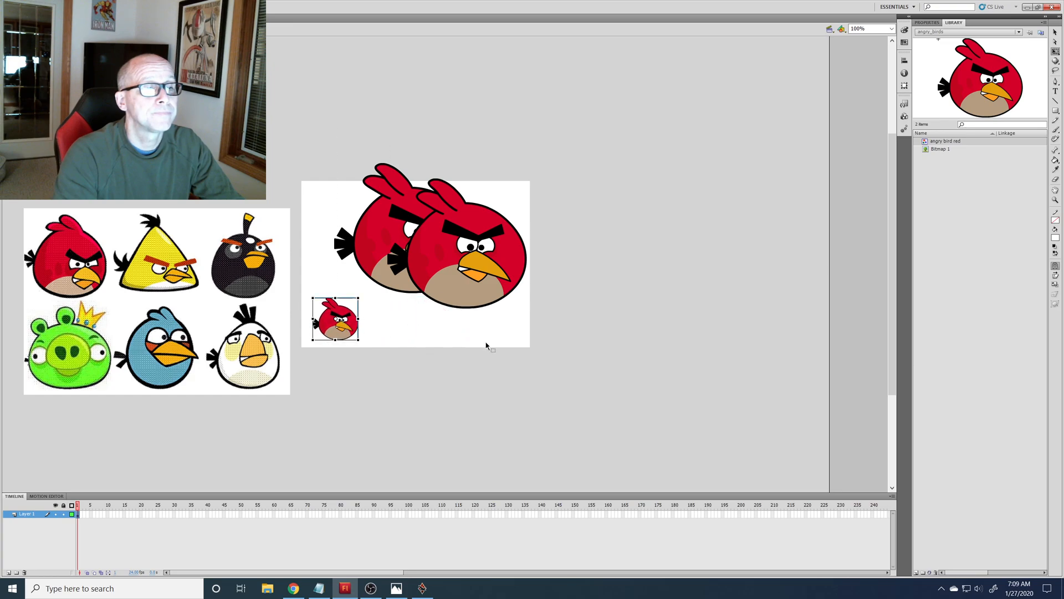
click(1055, 33)
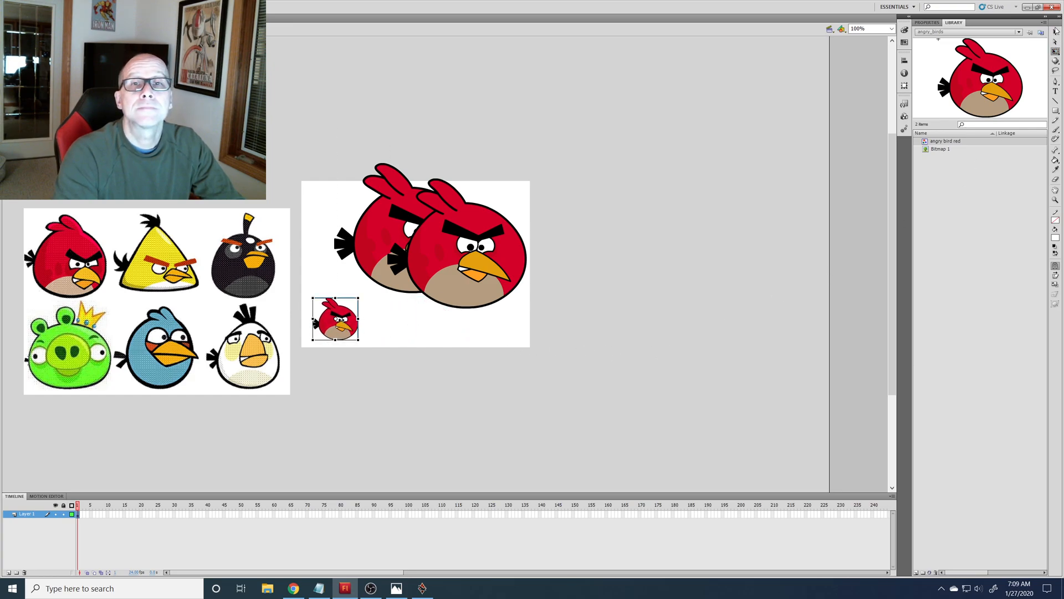
Delete the front large bird and move the remaining large one to the right half of the stage
click(498, 246)
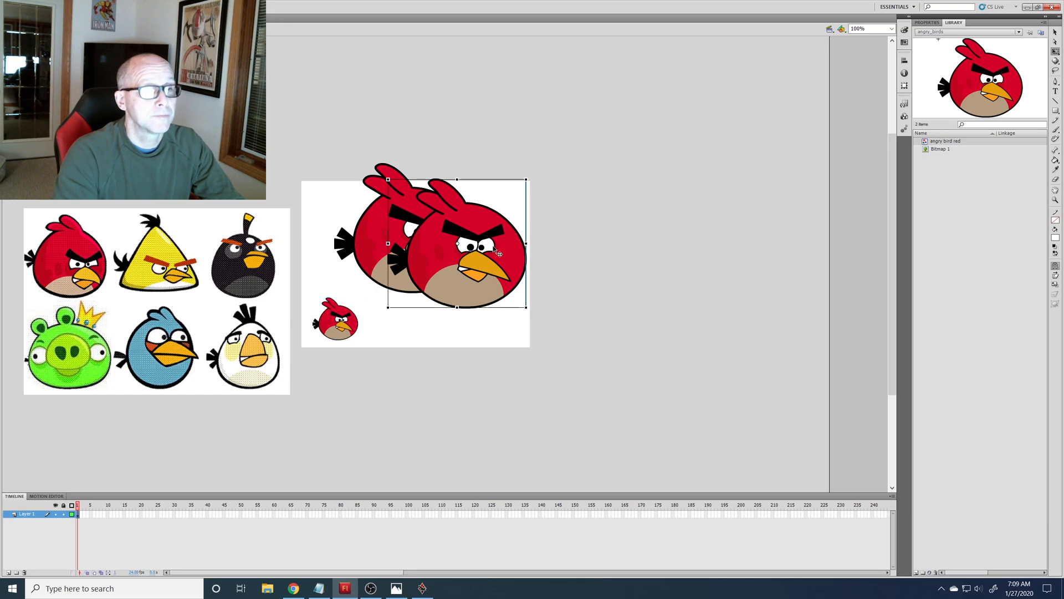
key(Delete)
drag(446, 235, 480, 251)
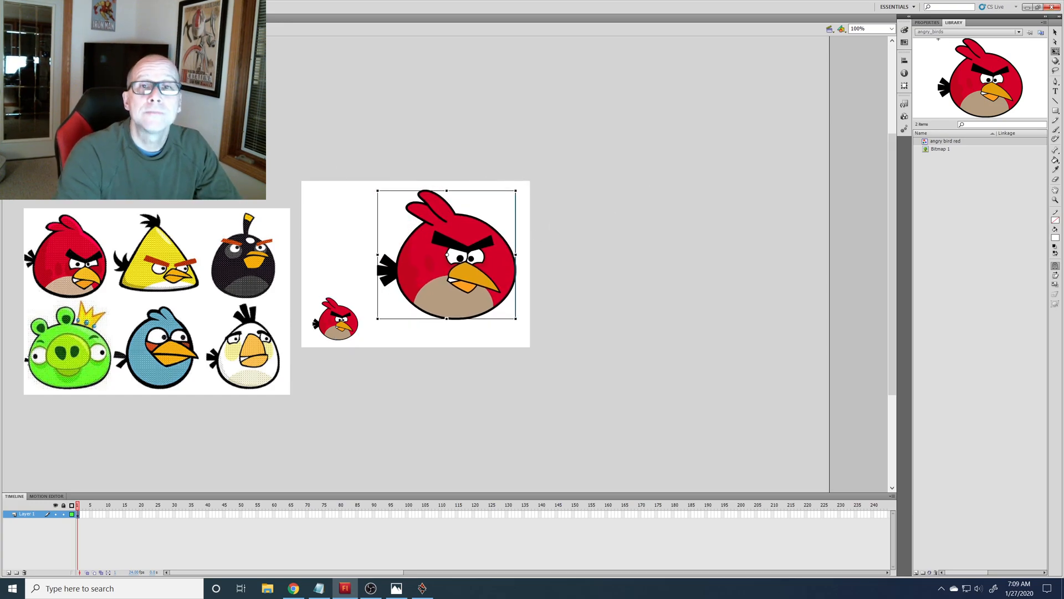
Break the large bird instance apart into editable shapes and deselect it
click(1056, 32)
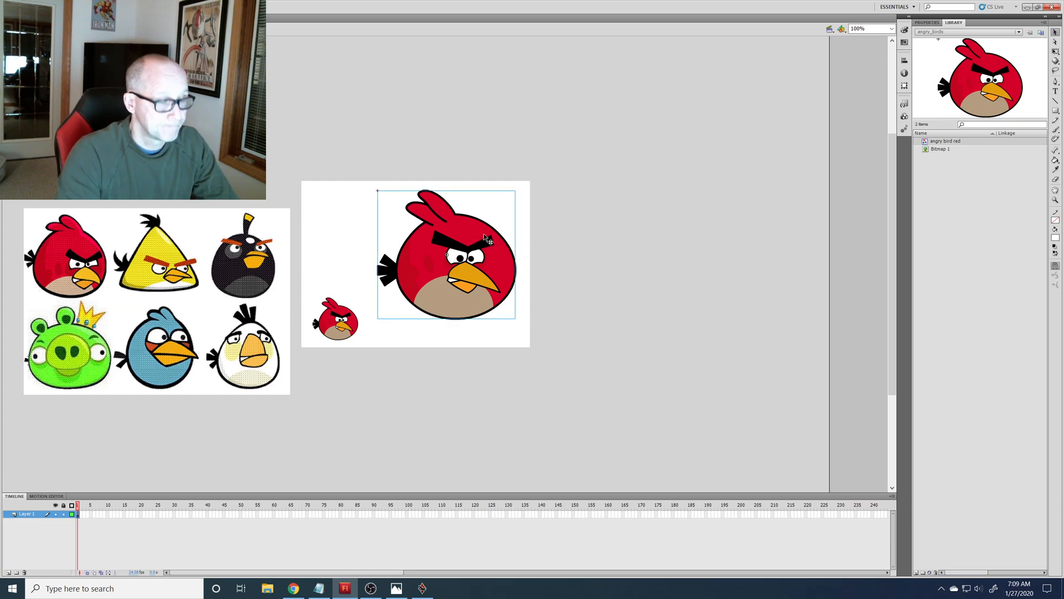
key(ctrl+b)
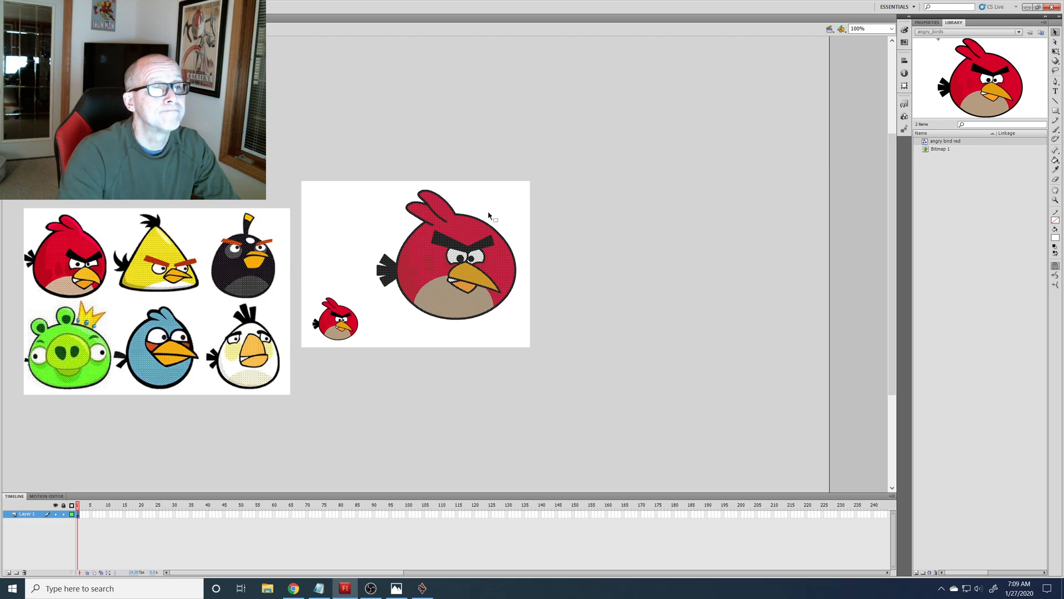
click(506, 202)
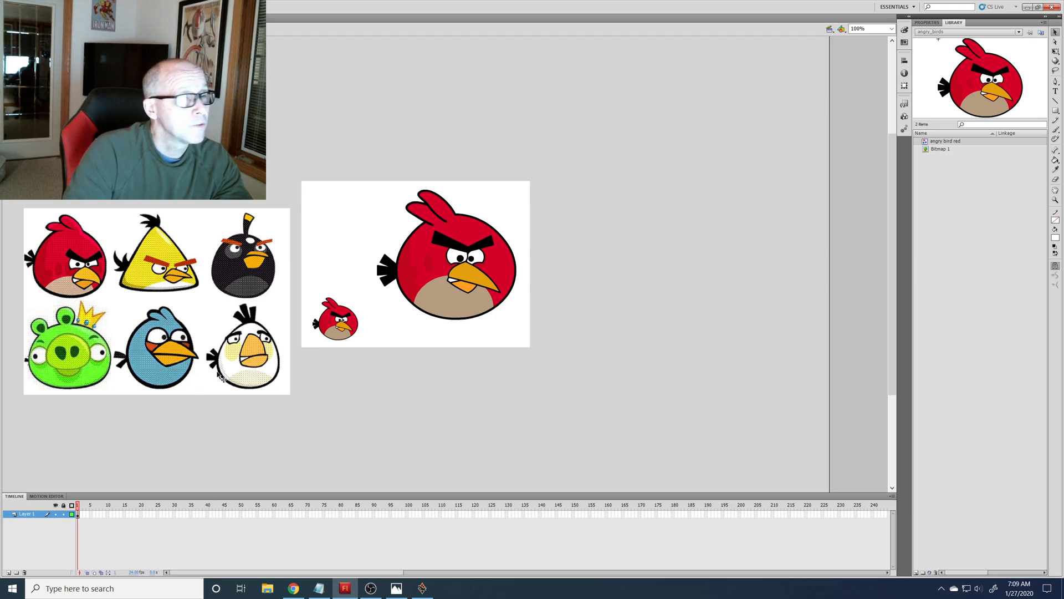
Sample the light blue from the reference blue bird and fill the large bird's main red body area with it
click(1055, 170)
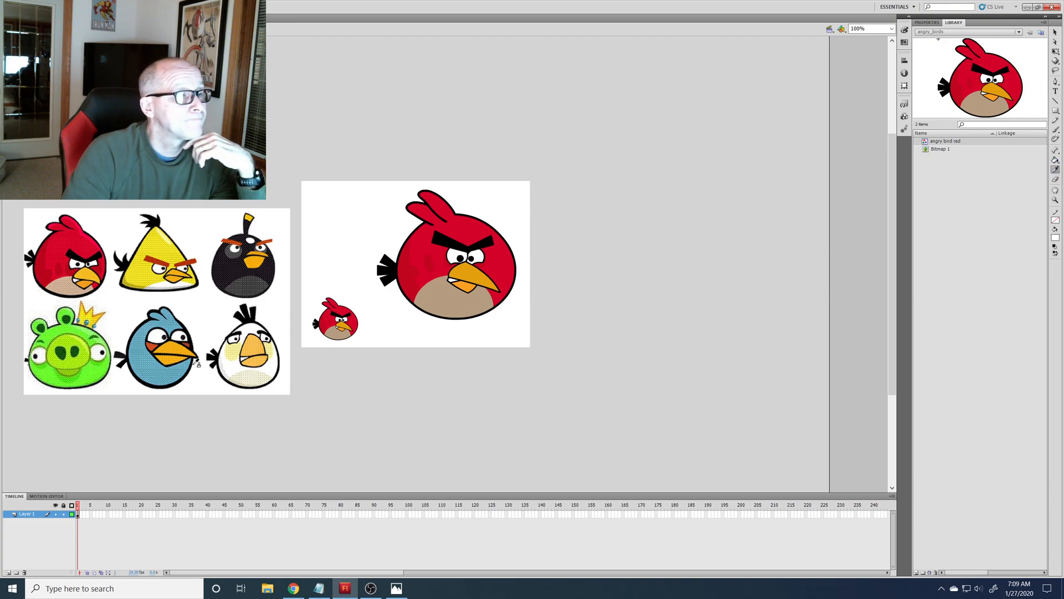
click(147, 357)
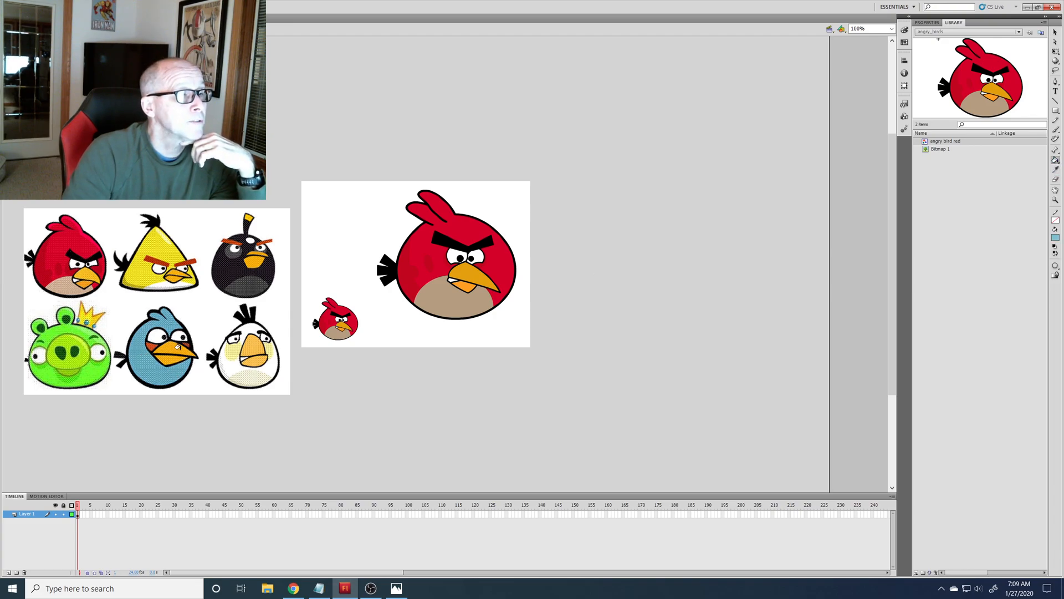
click(418, 250)
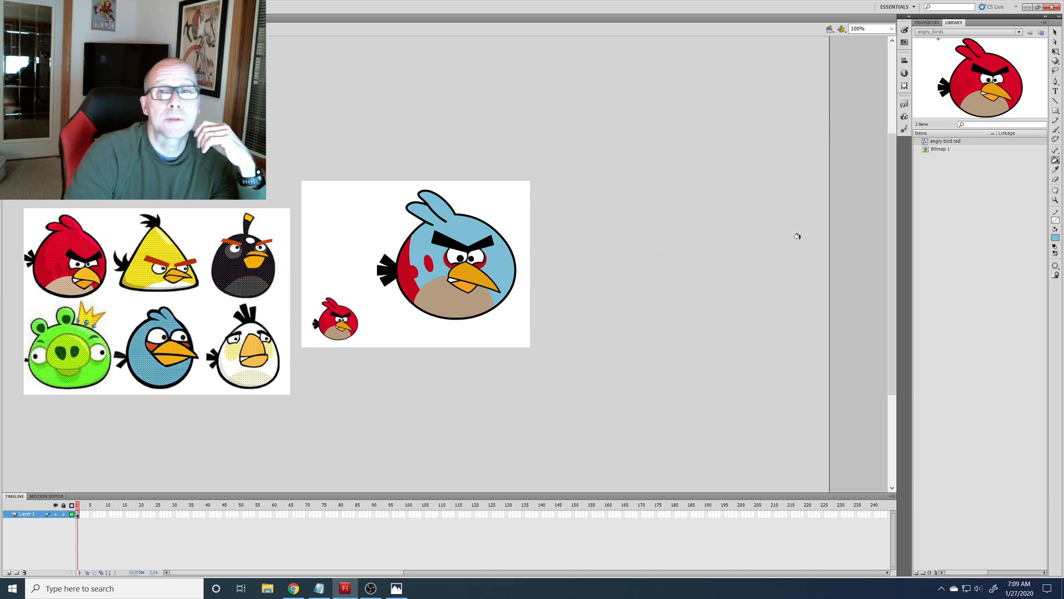
Mix a darker blue fill colour of red 54, green 146, blue 175 and save it as a custom colour
click(1059, 234)
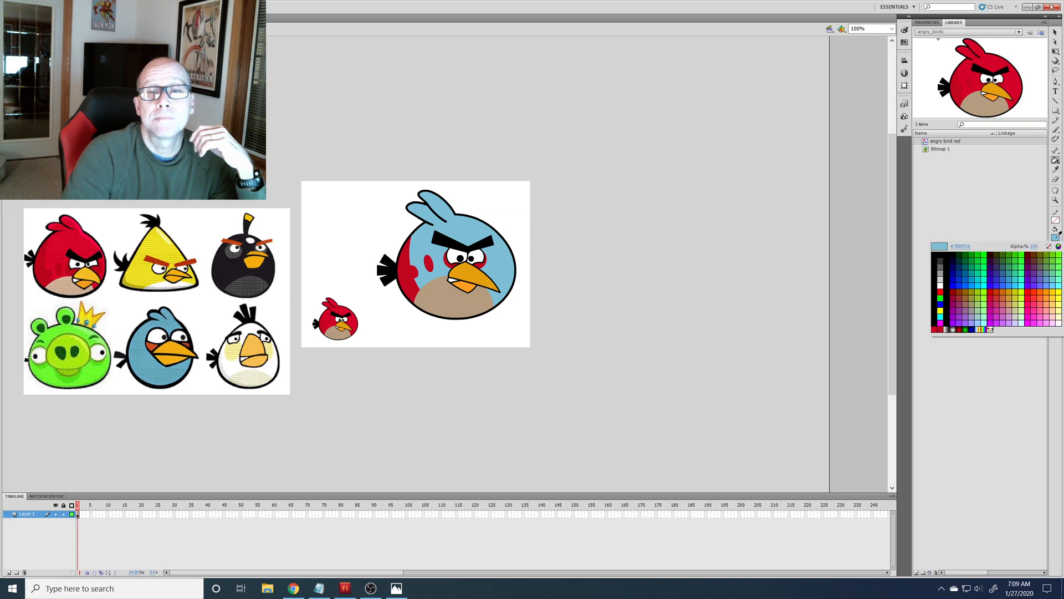
click(1059, 246)
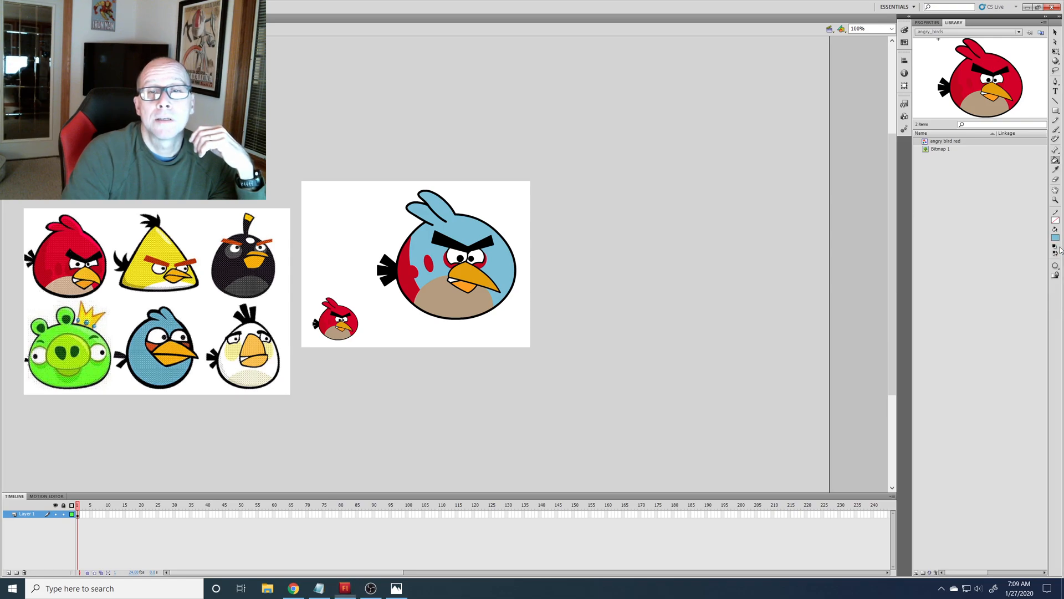
drag(647, 272, 650, 279)
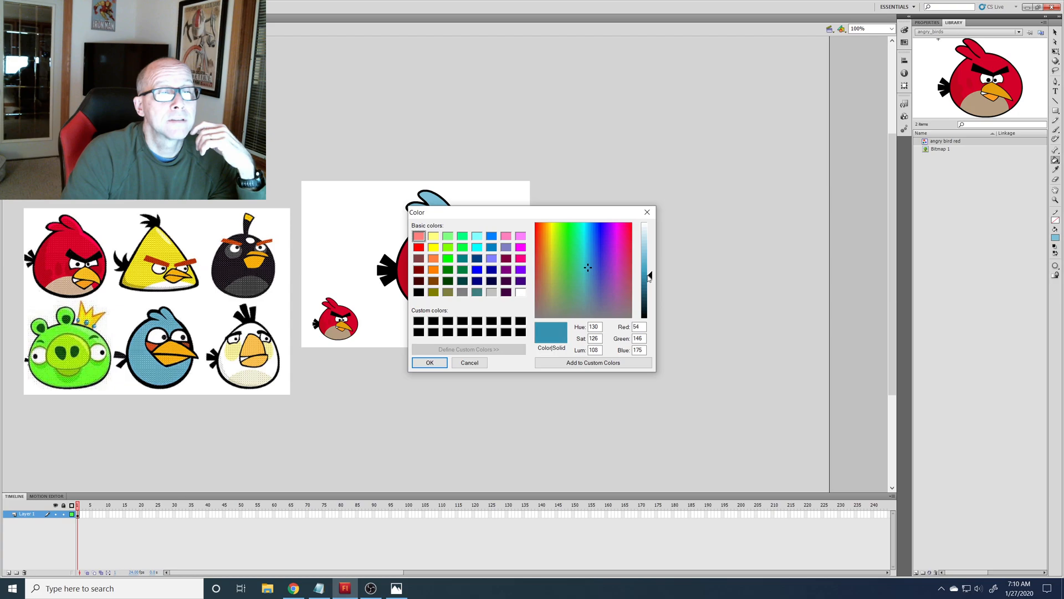
click(561, 364)
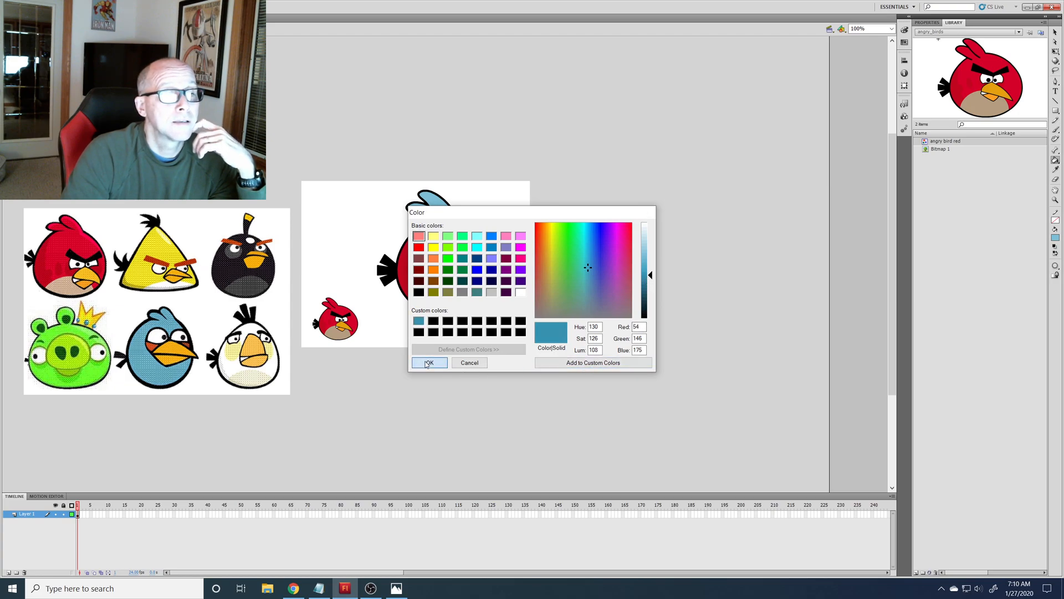
click(429, 362)
Fill the large bird's remaining red areas with the darker blue: the rear shading, the cheek spot and the patches around both eyes
click(402, 274)
click(428, 263)
click(444, 256)
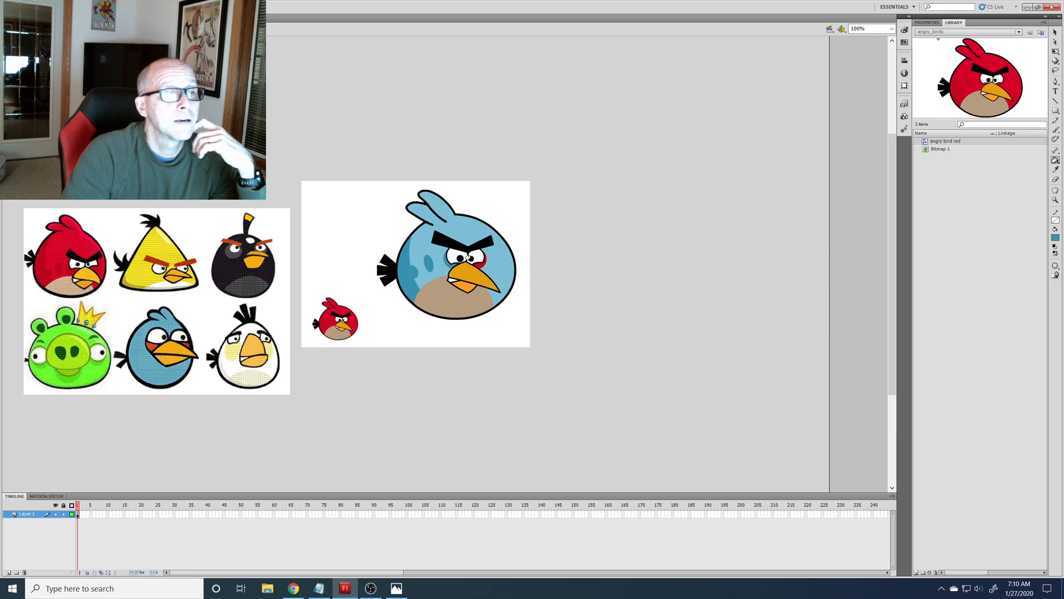
click(475, 259)
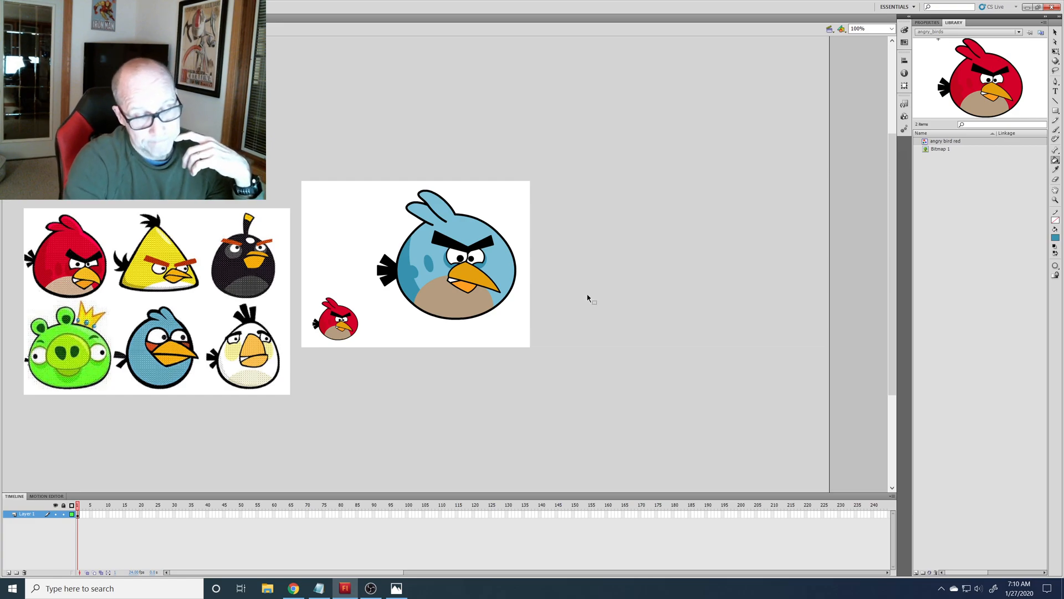
key(ctrl+equal)
key(ctrl+equal)
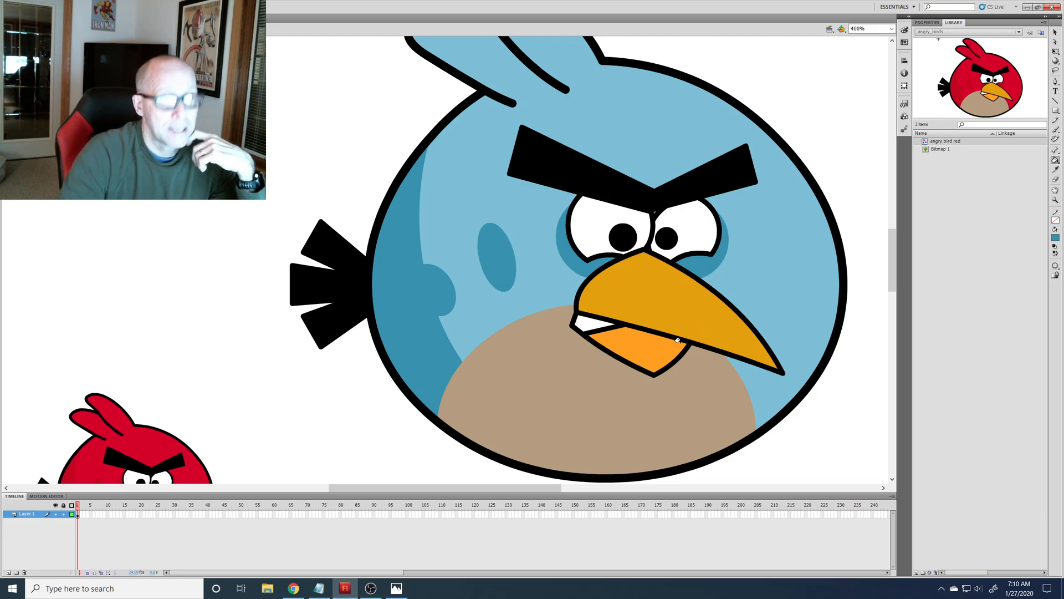
Convert the entire recoloured blue bird artwork into a graphic symbol named "angry bird blue"
key(ctrl+minus)
key(ctrl+minus)
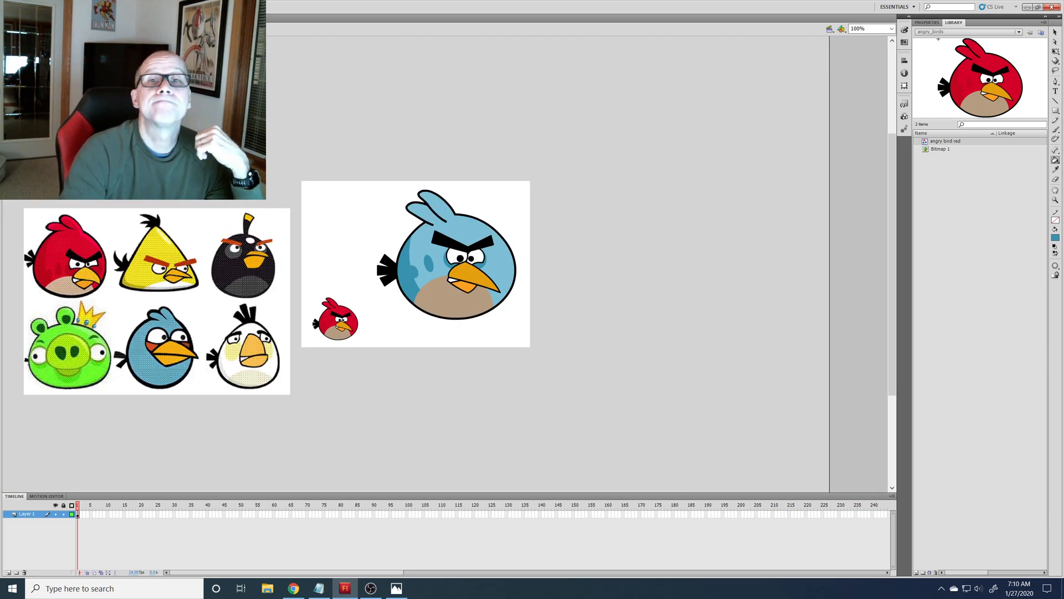
click(1055, 32)
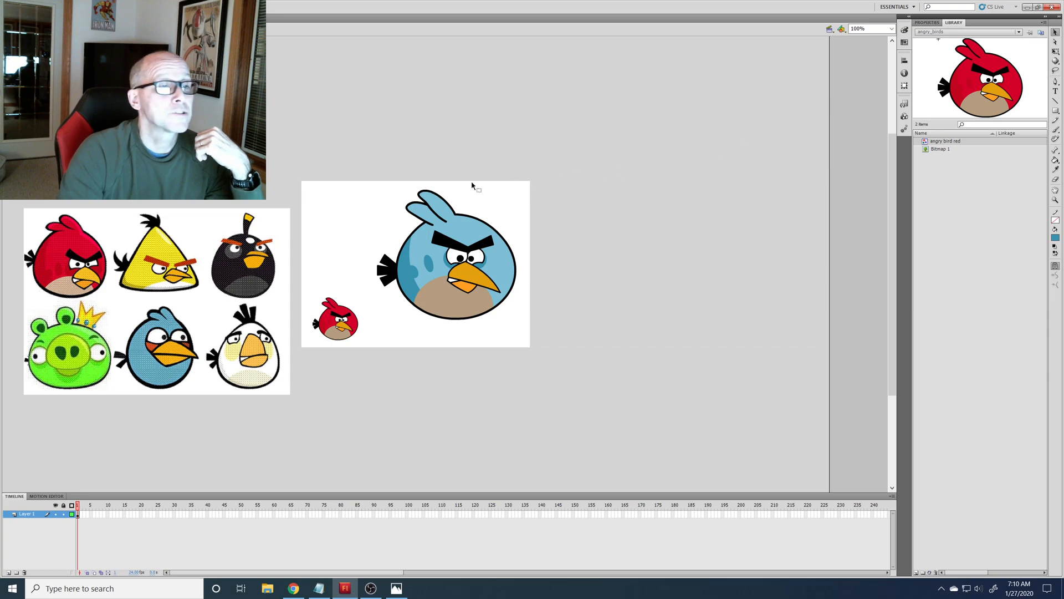
click(527, 322)
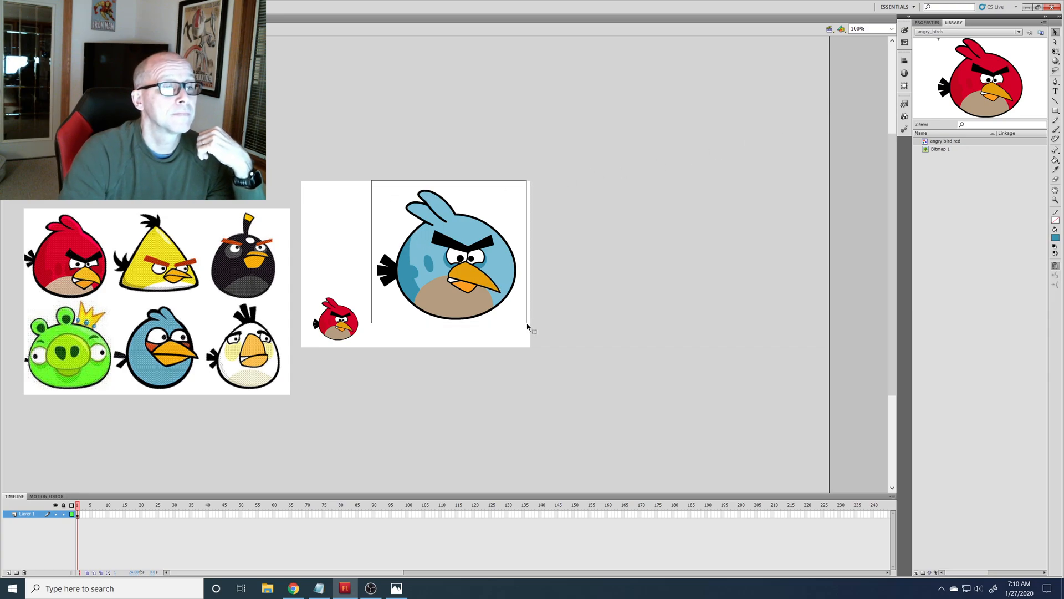
key(ctrl+b)
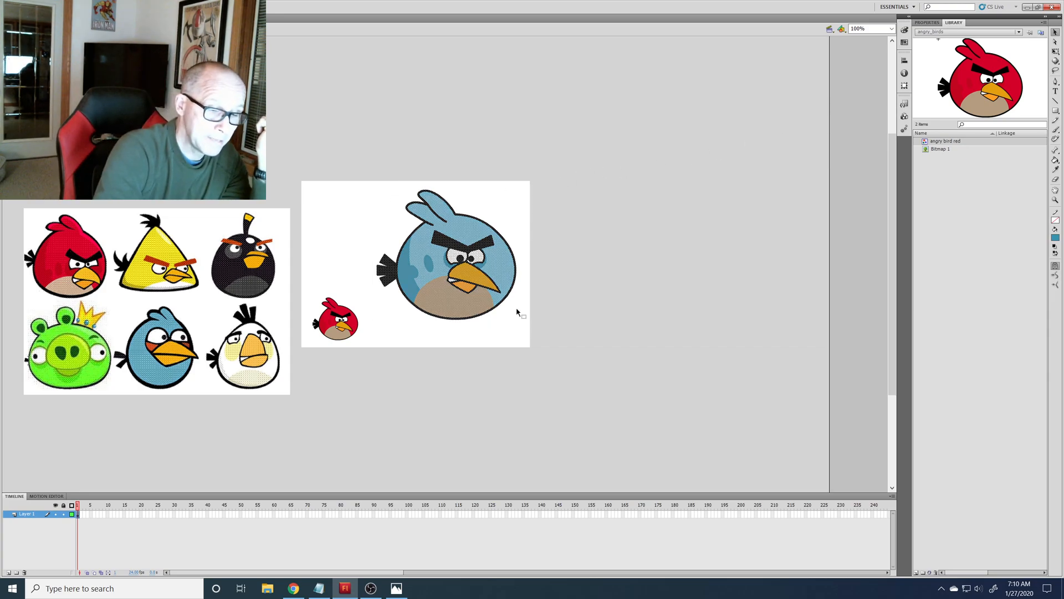
key(F8)
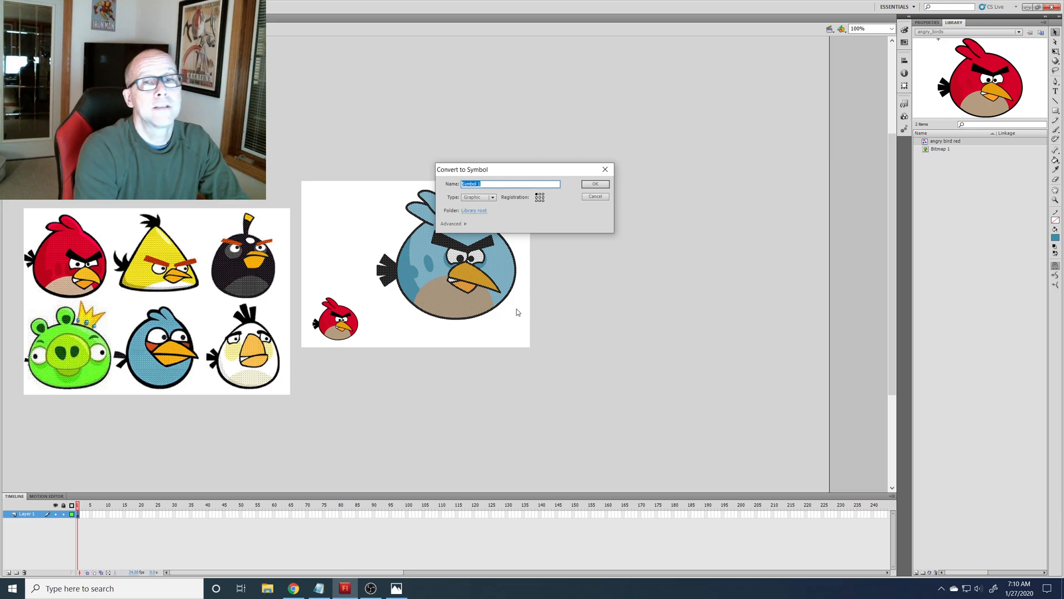
text(angry bird blue)
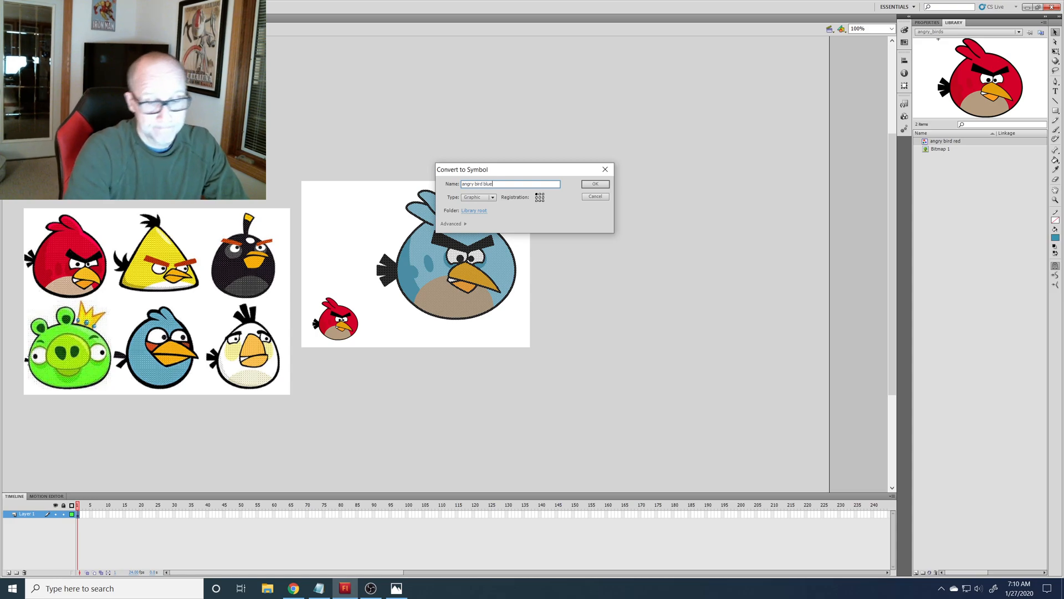
key(Return)
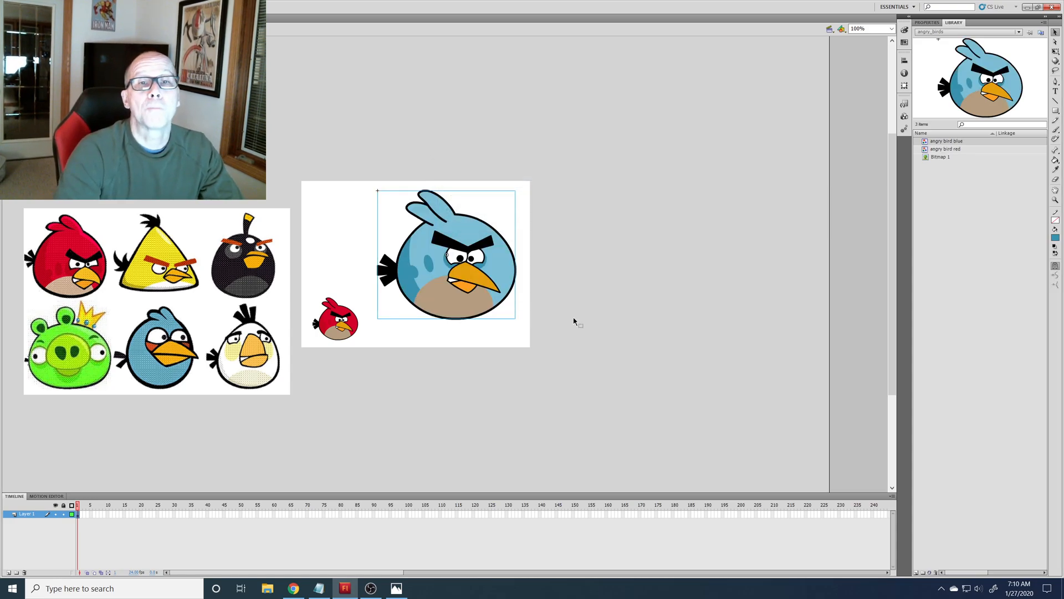
Delete the small red bird instance from the stage and move the blue bird to the middle of the stage
click(944, 150)
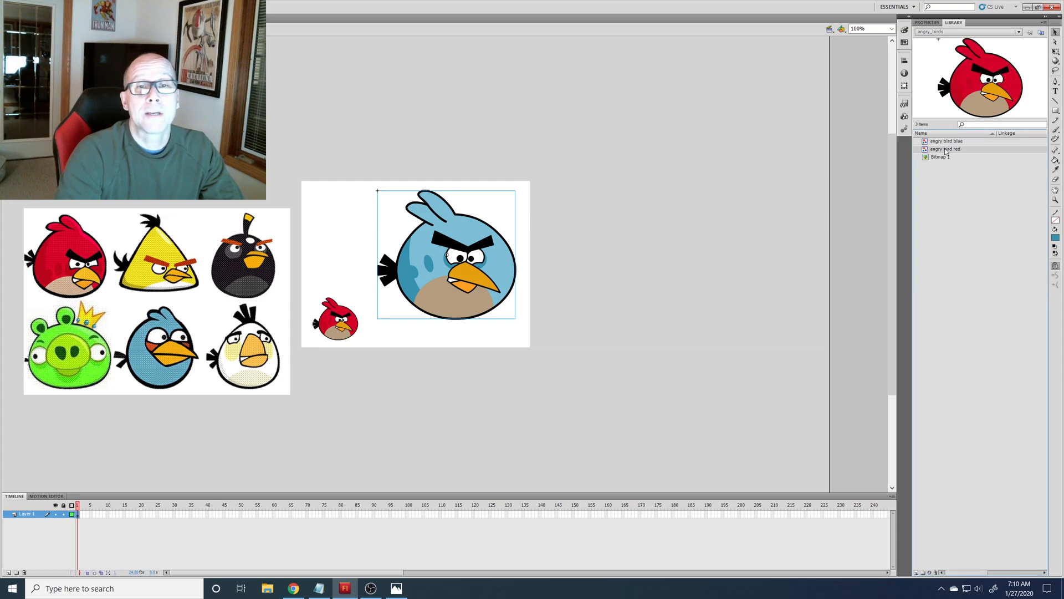
click(946, 142)
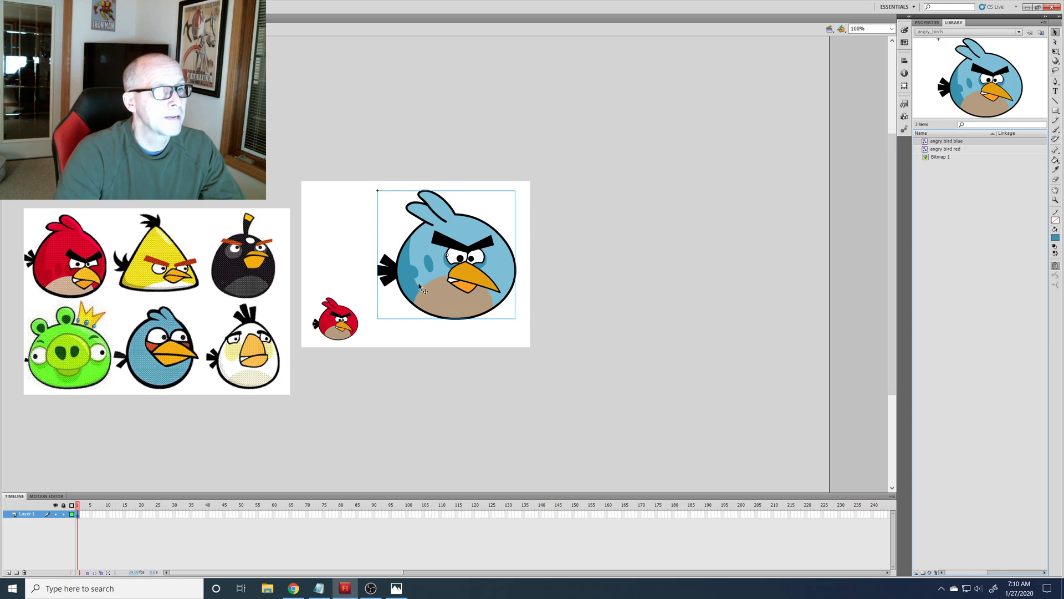
click(345, 332)
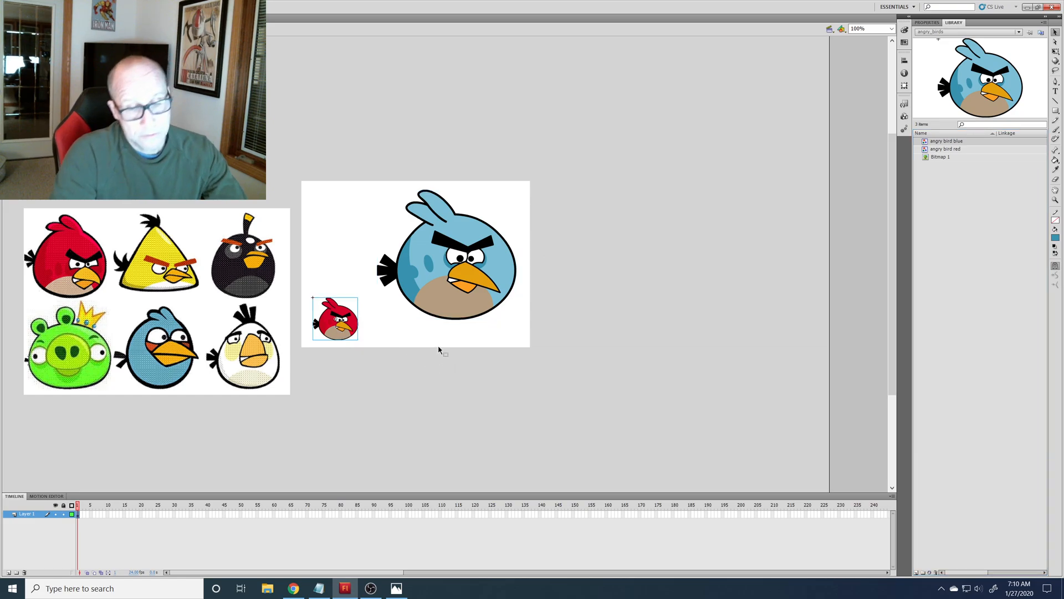
key(Delete)
drag(475, 299, 416, 299)
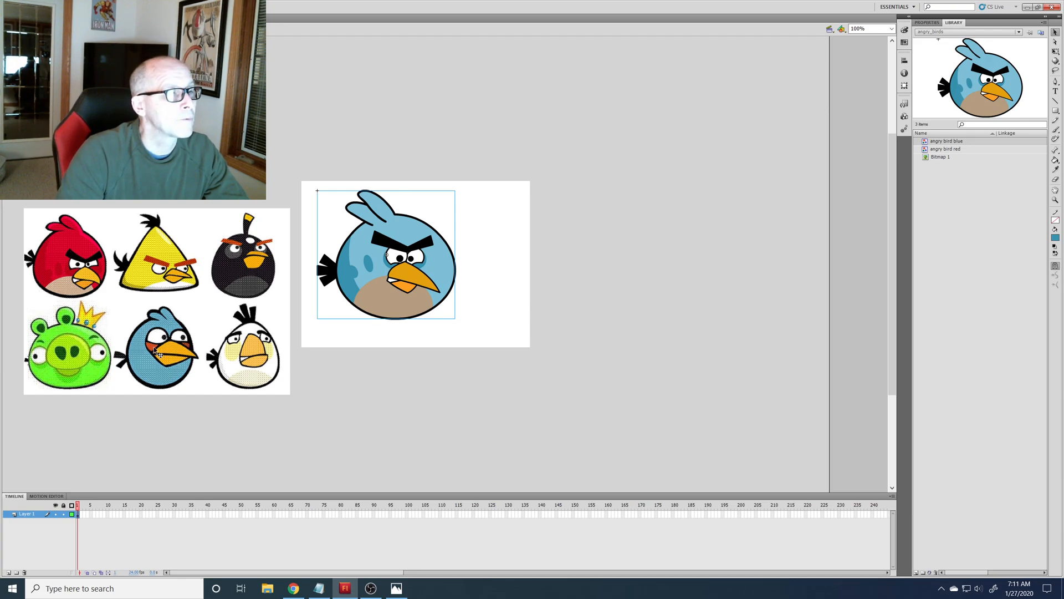
drag(395, 302, 423, 314)
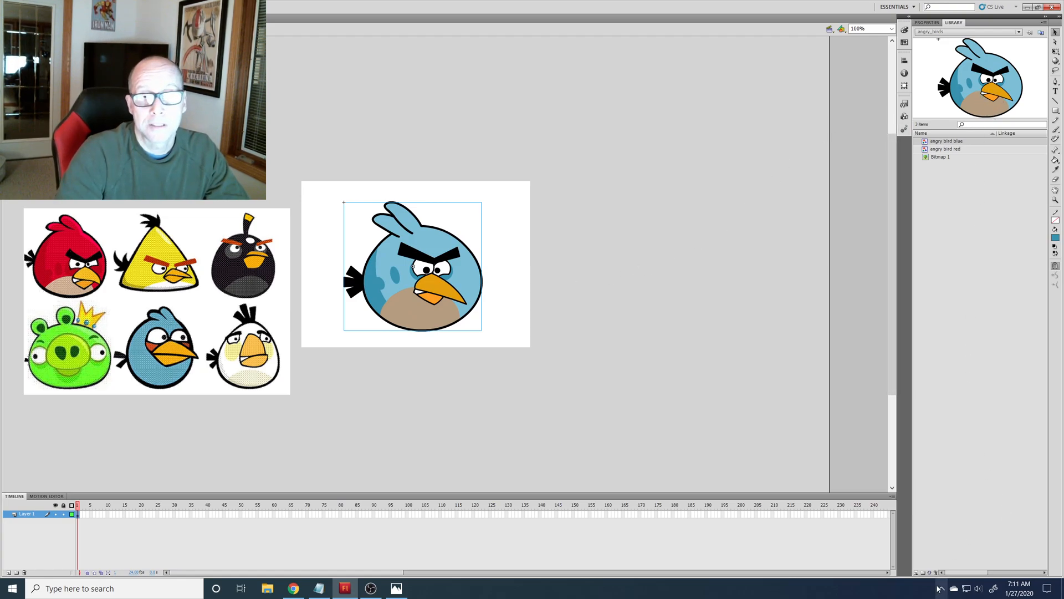
Delete the "angry bird blue" symbol from the library
click(915, 572)
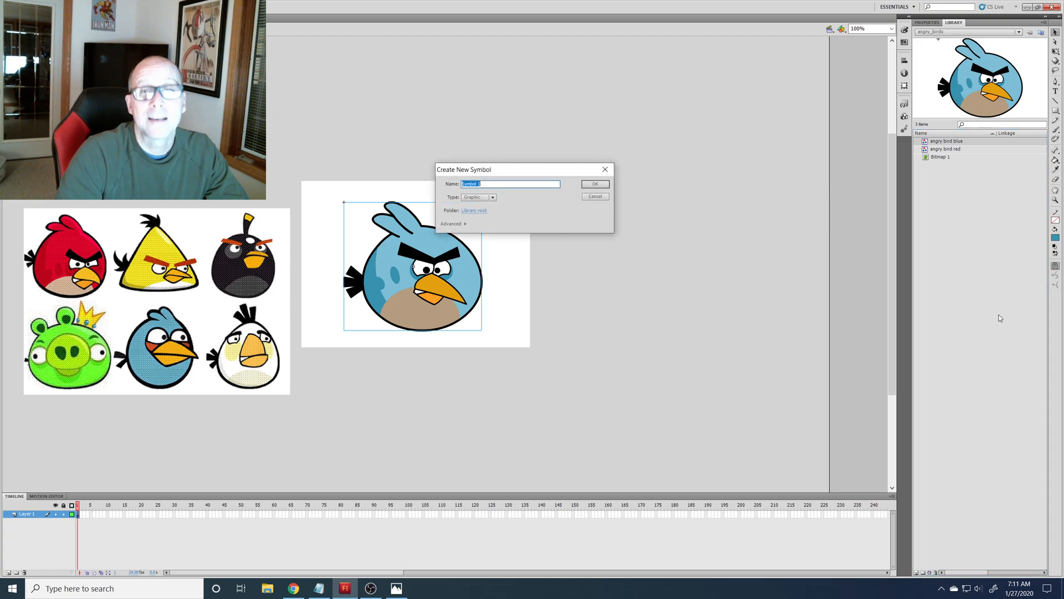
click(602, 197)
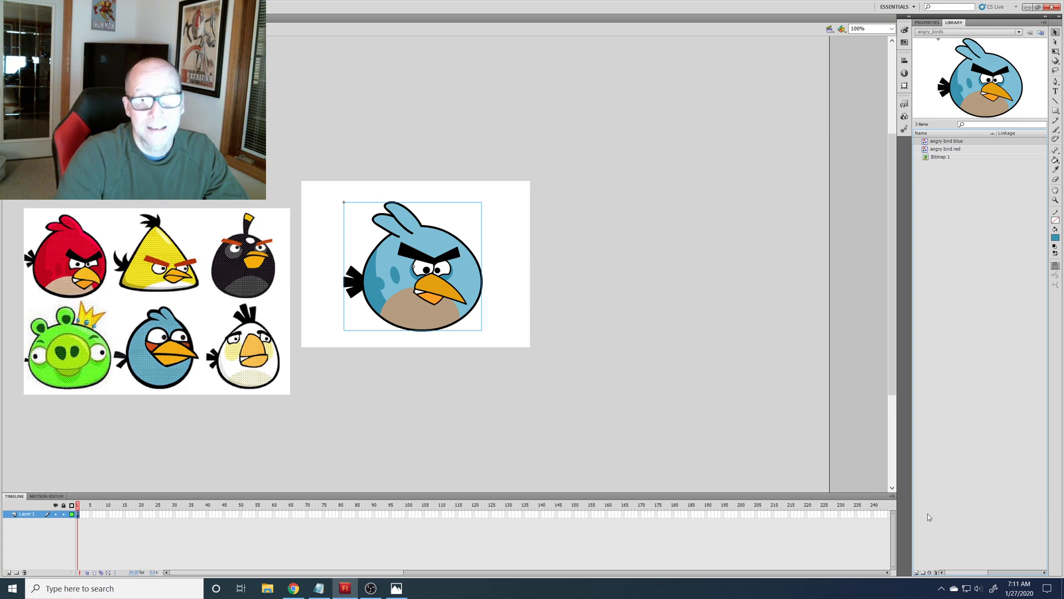
click(935, 573)
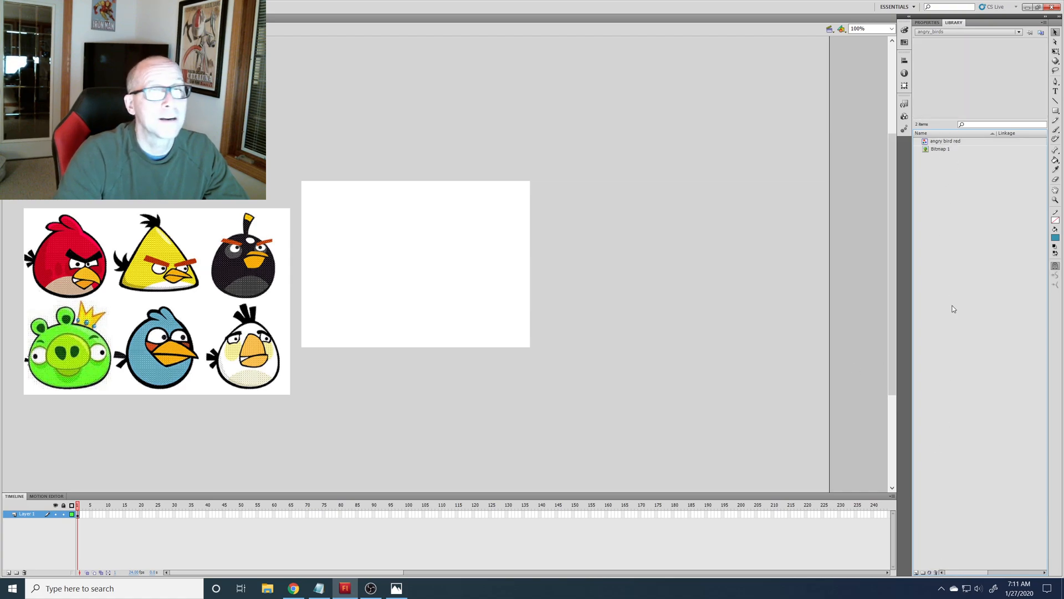
Place an instance of the "angry bird red" symbol on the stage, break it apart into editable shapes and deselect it
click(942, 143)
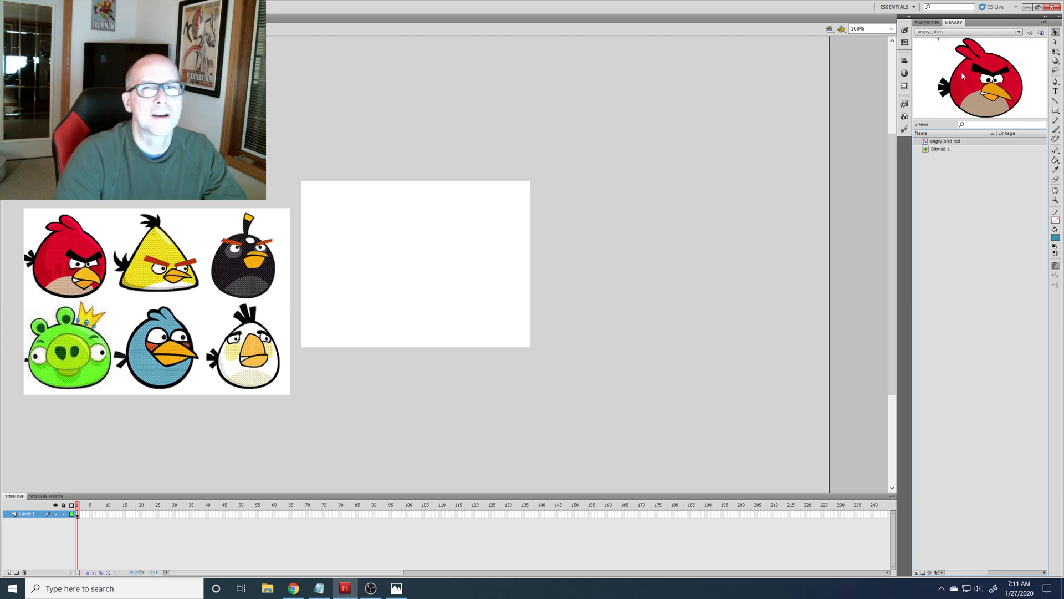
drag(964, 87, 449, 255)
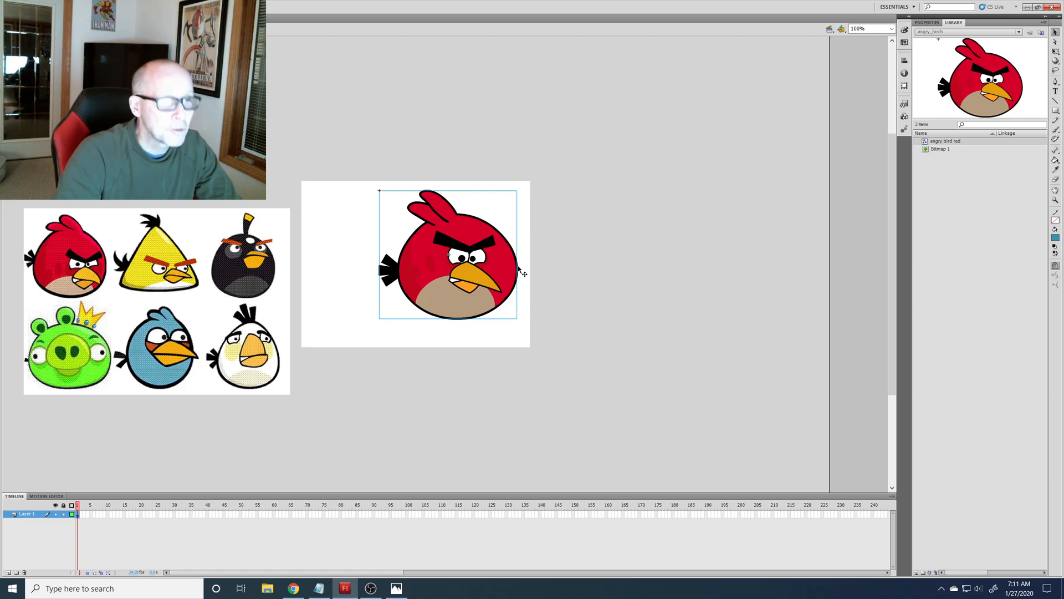
key(ctrl+b)
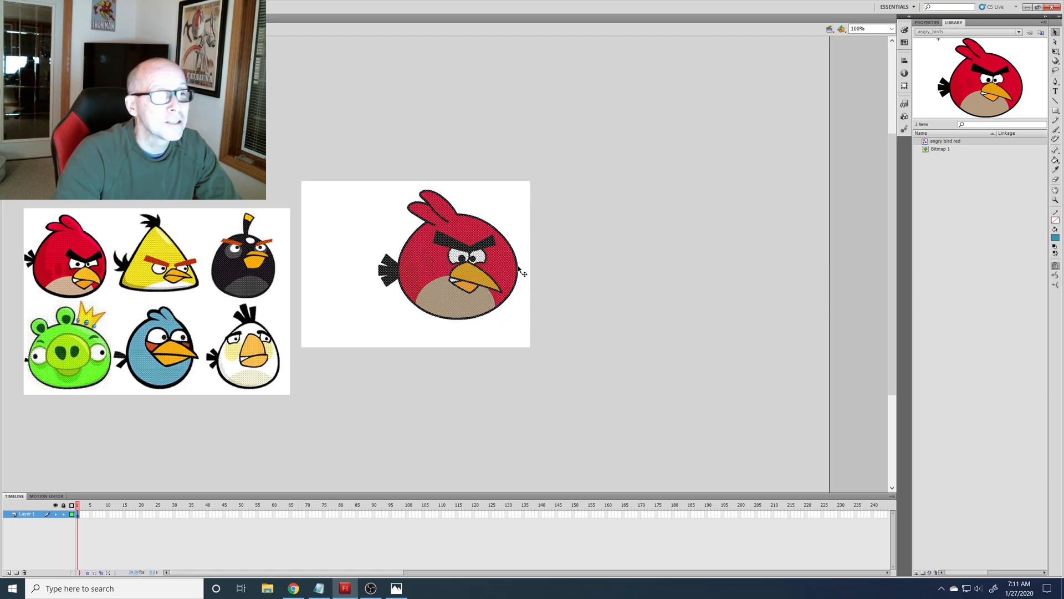
click(512, 210)
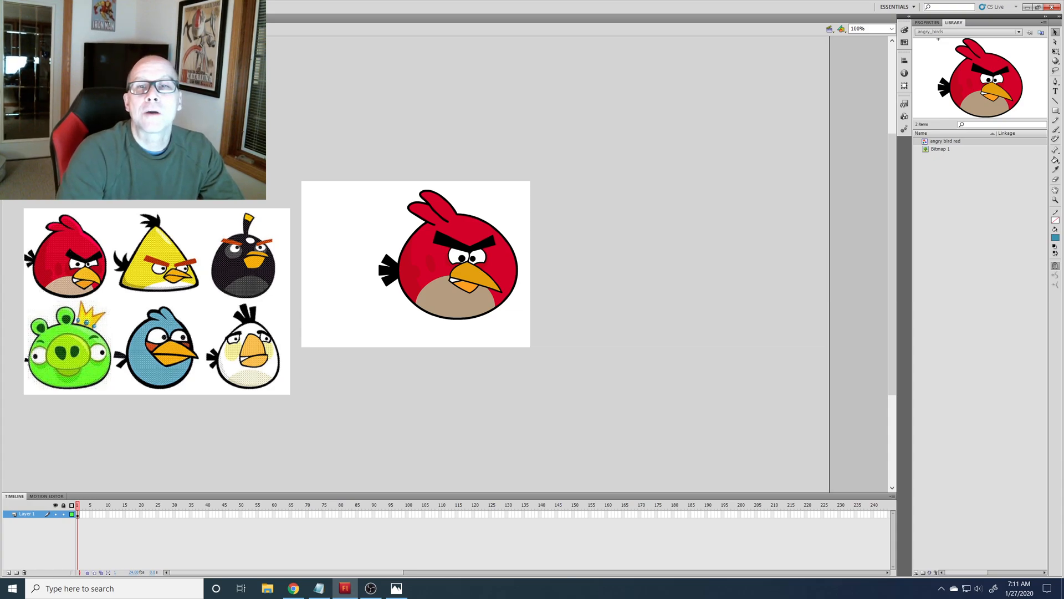
Fill the new bird's rear shading, cheek spot and patches around the eyes with the current darker blue
click(1055, 161)
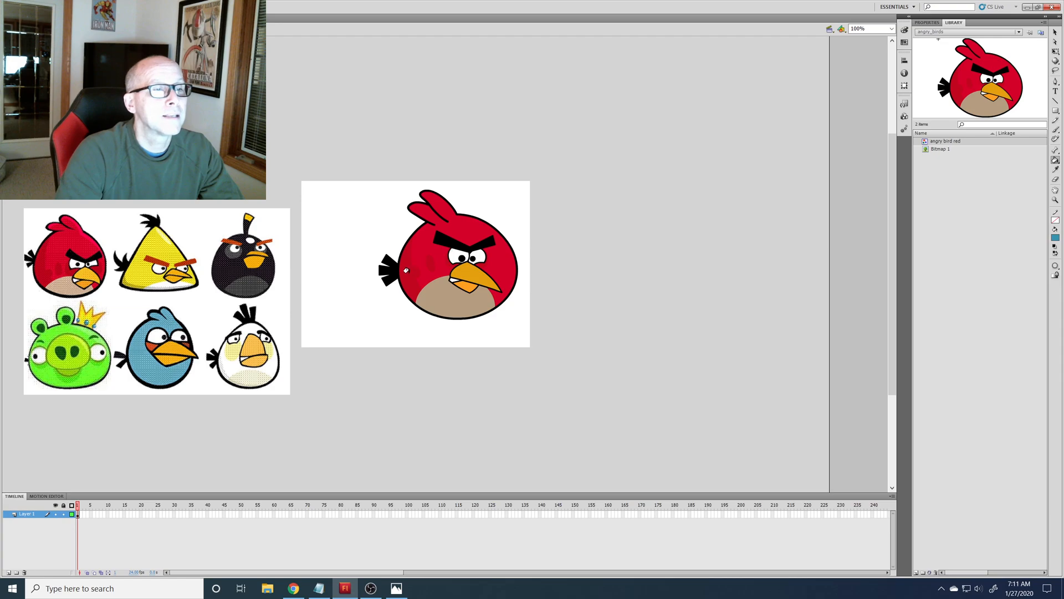
click(406, 270)
click(432, 260)
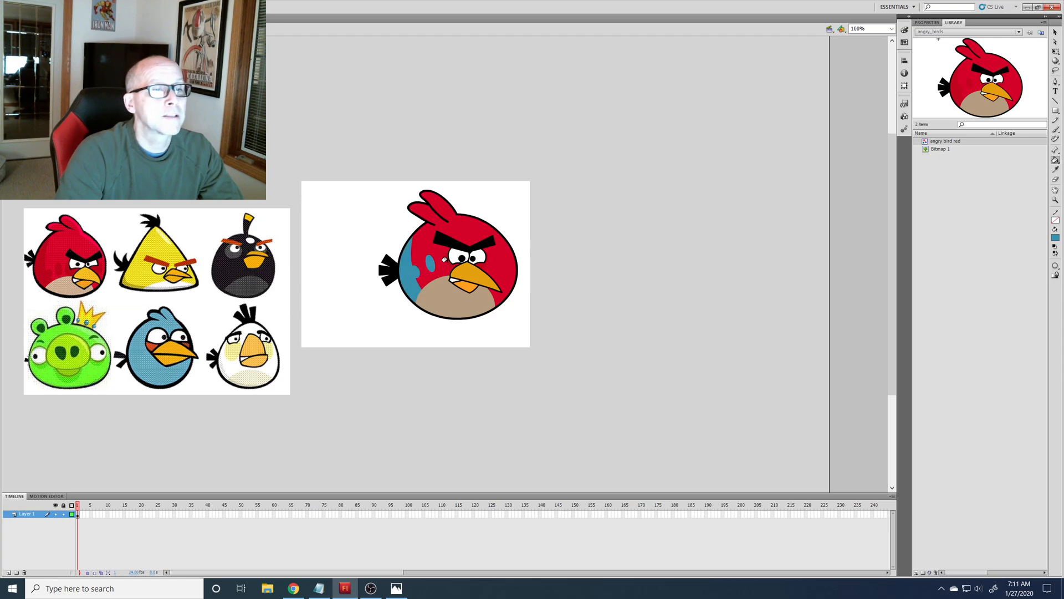
click(483, 264)
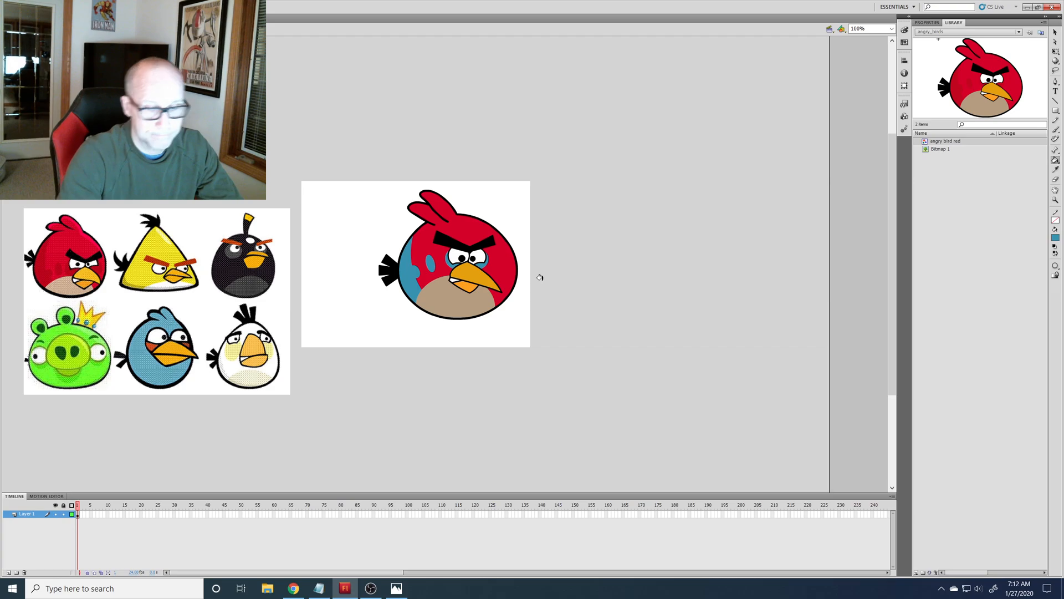
key(ctrl+=)
key(ctrl+=)
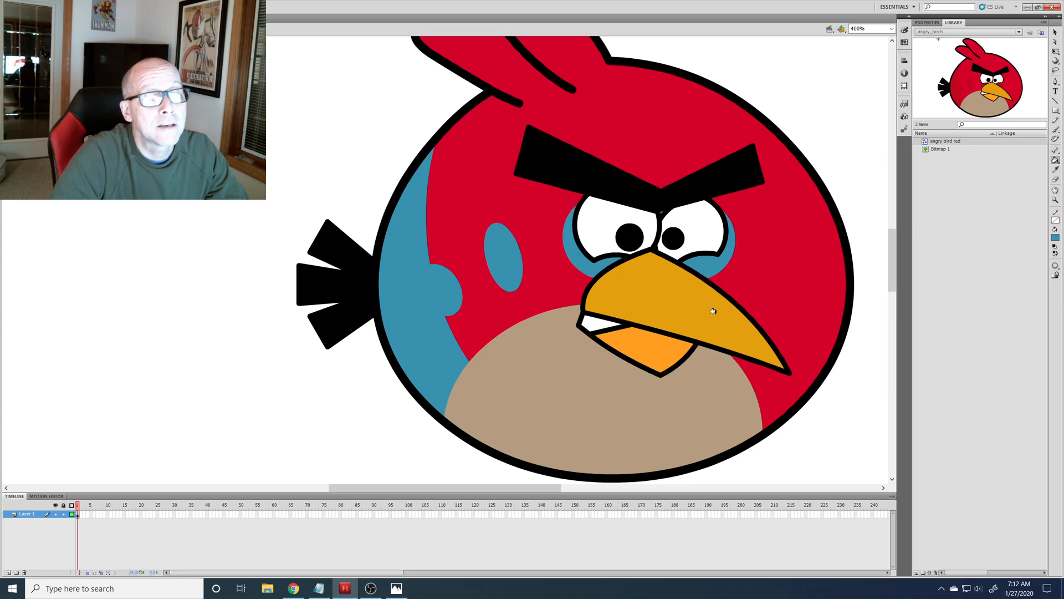
key(ctrl+minus)
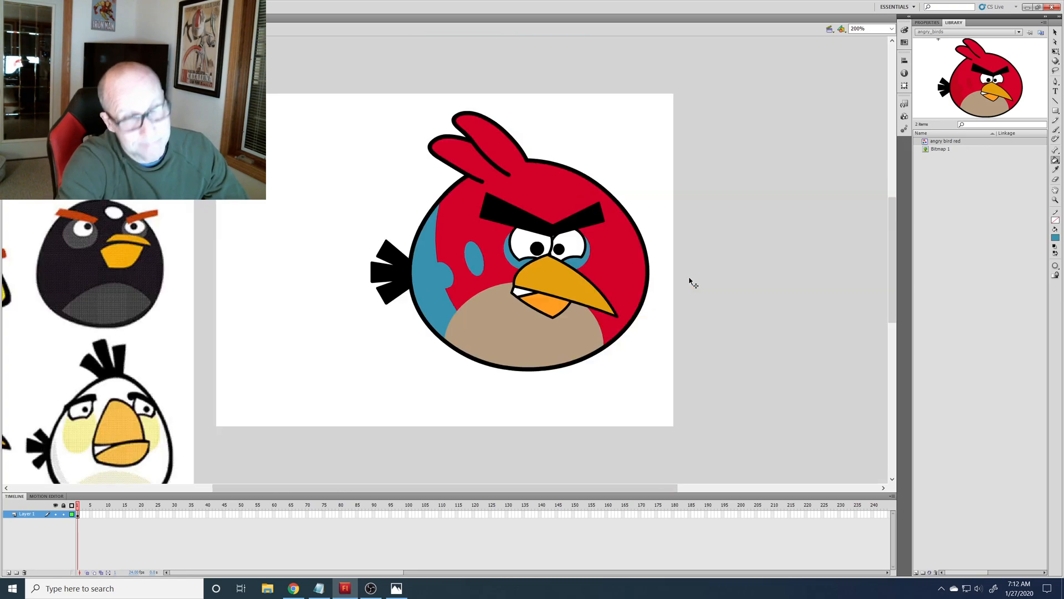
key(ctrl+minus)
Sample blue from the reference blue bird and fill the main red body area with it, resampling once to refine the shade
click(1055, 169)
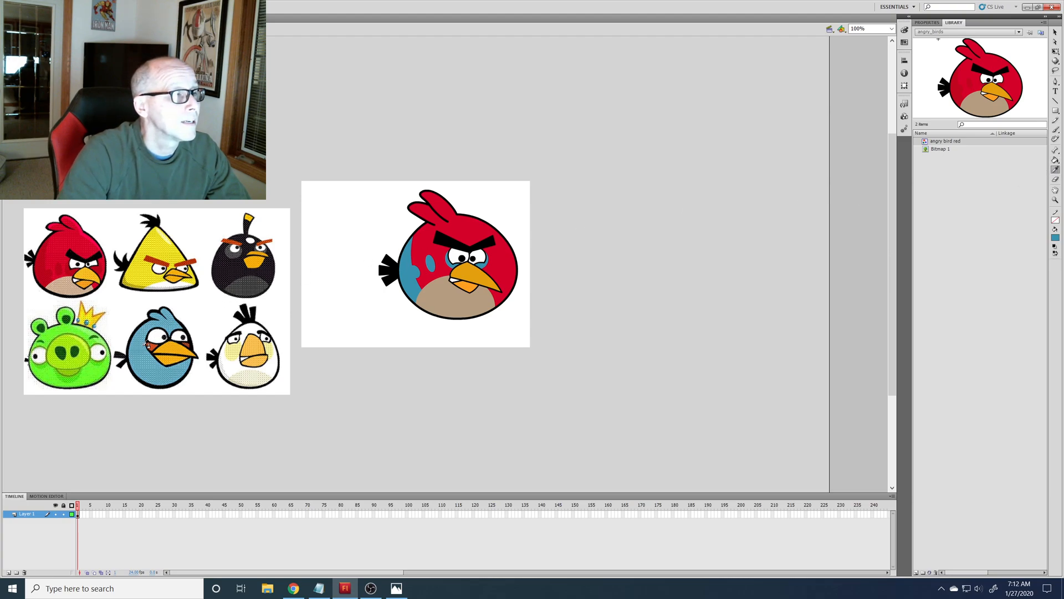
click(146, 359)
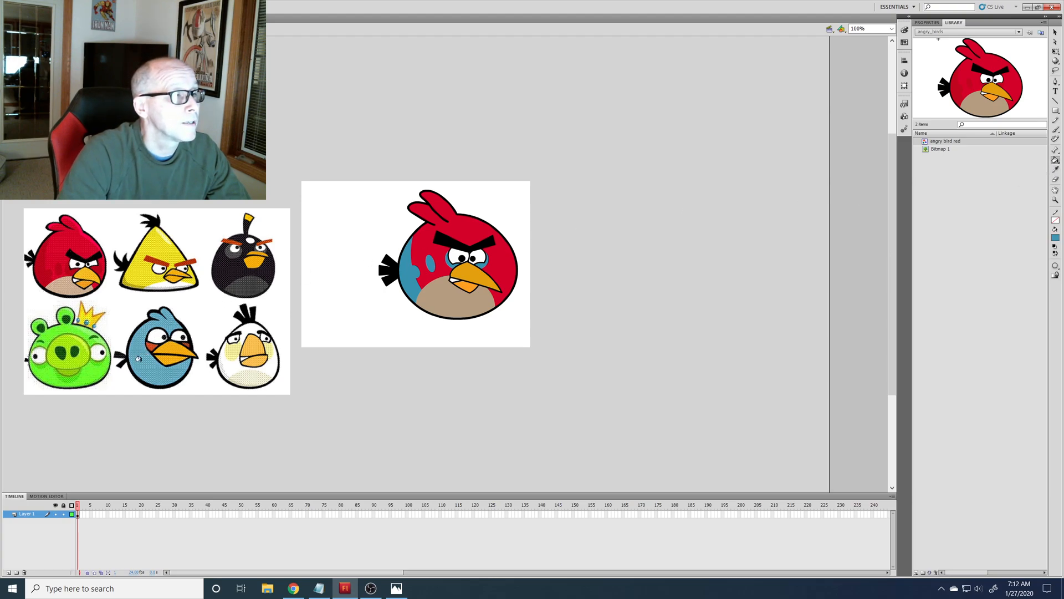
click(422, 243)
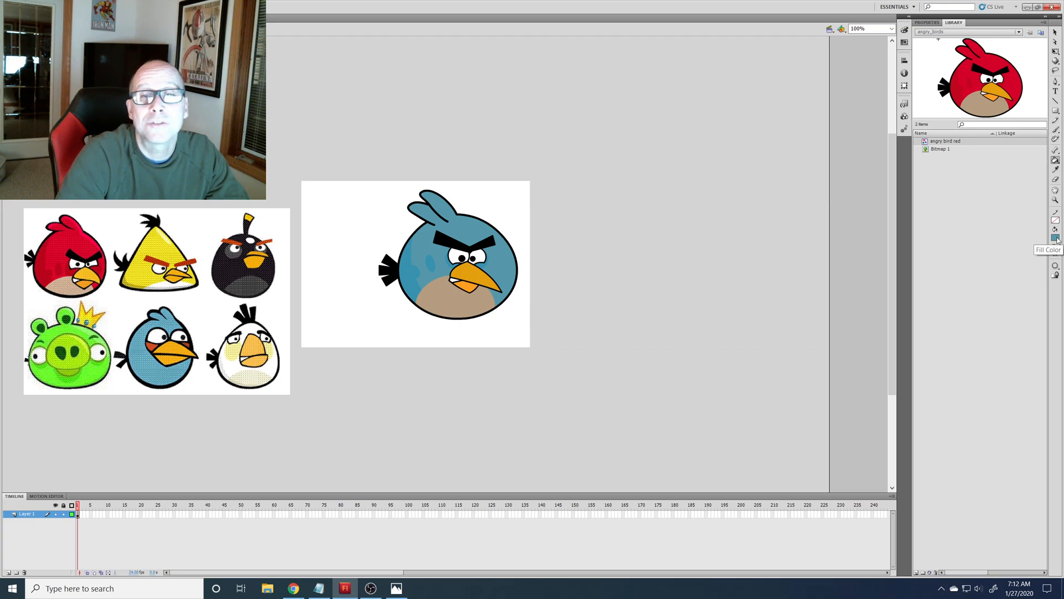
click(1055, 169)
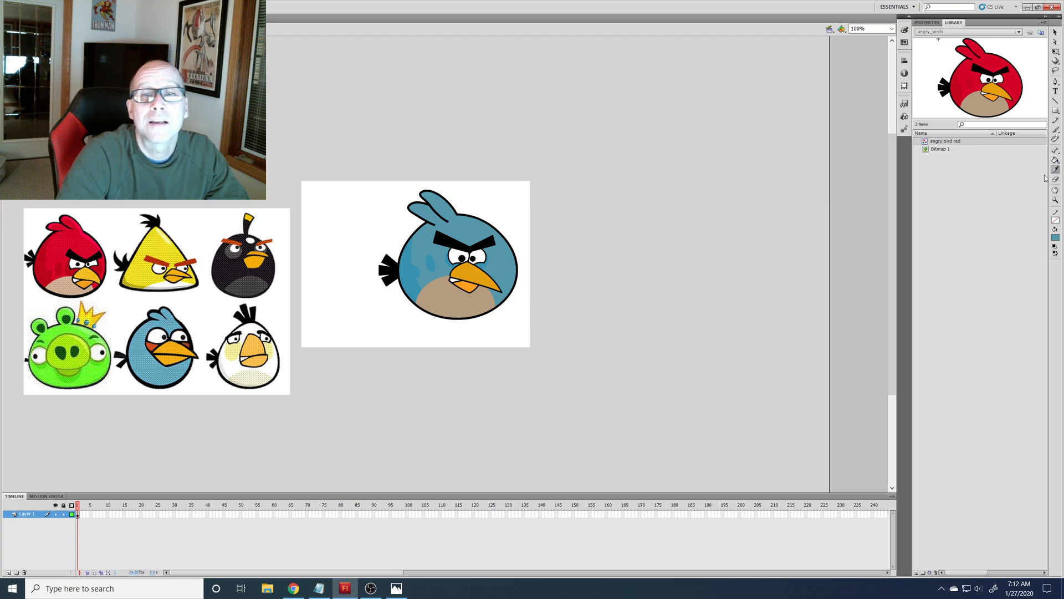
click(175, 323)
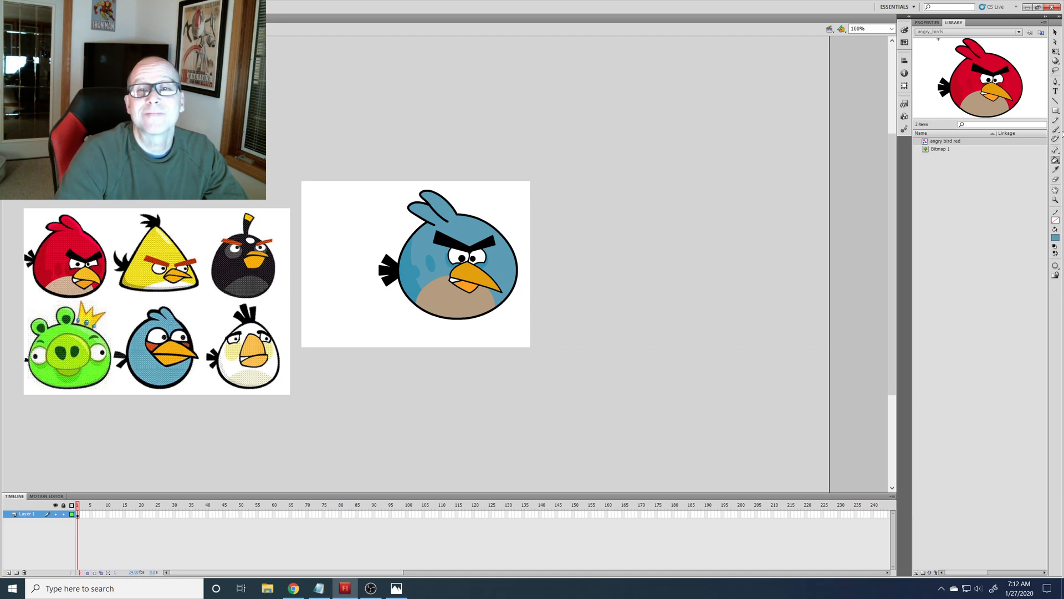
Sample the orange-red beside the reference blue bird's beak and fill the large bird's tan belly with it
click(1055, 171)
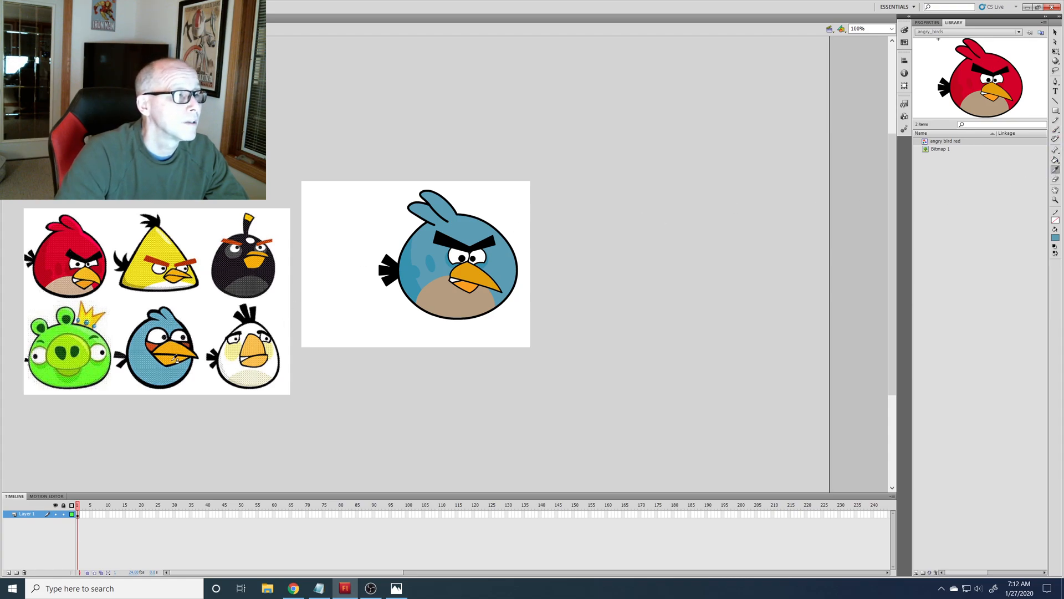
click(154, 345)
click(431, 293)
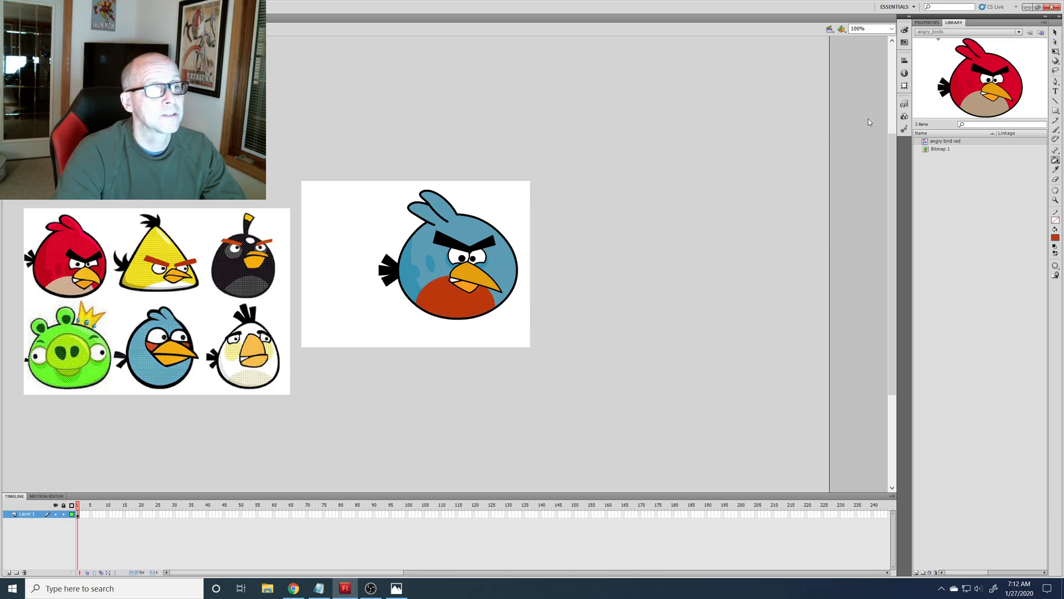
Select the entire recoloured blue bird and convert it to a Graphic symbol named "angry bird blue"
click(1055, 33)
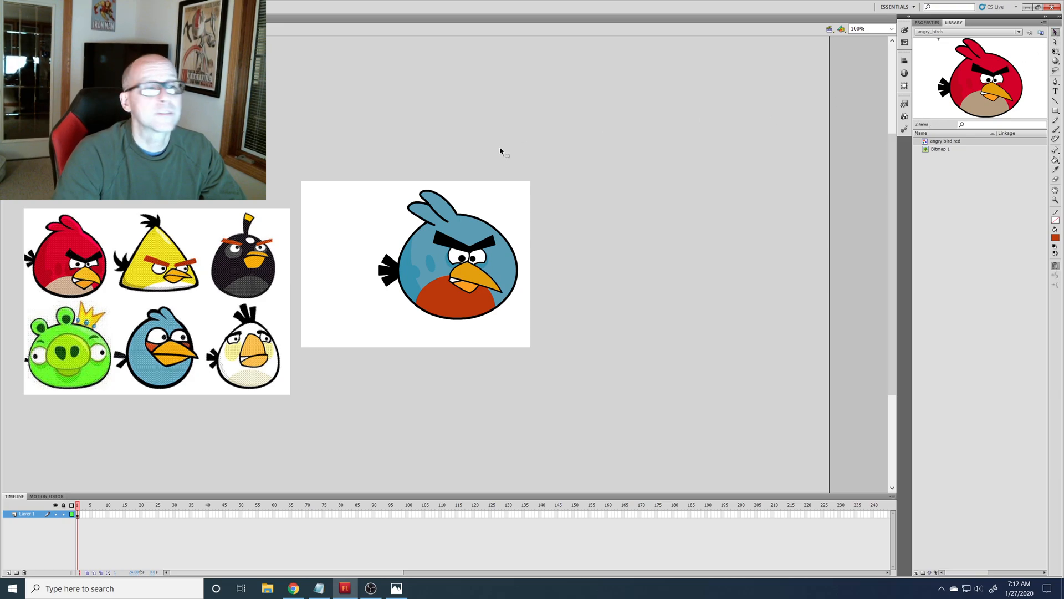
drag(351, 178, 557, 358)
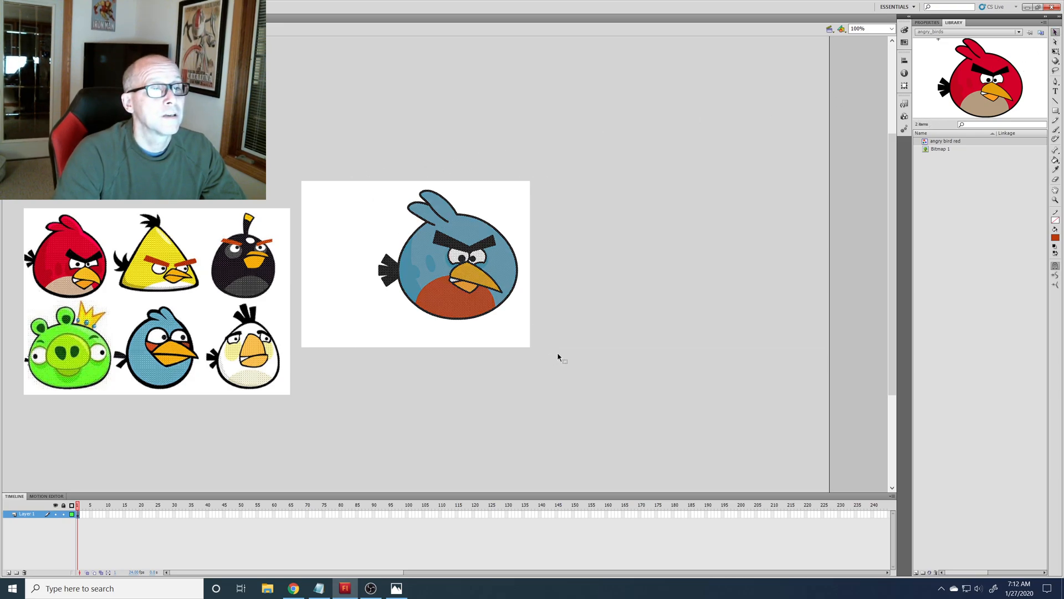
key(F8)
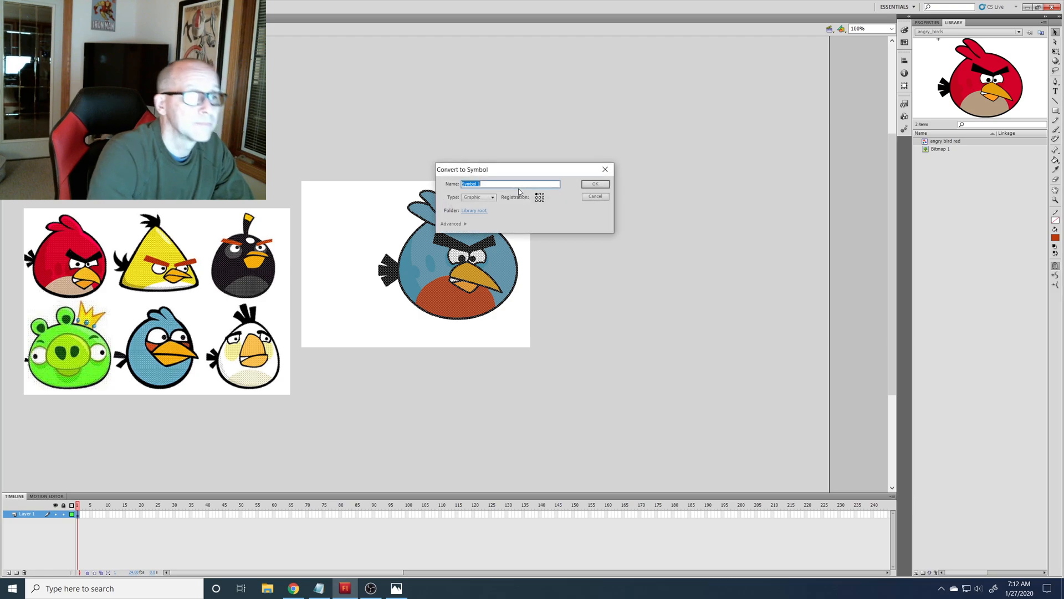
text(blue)
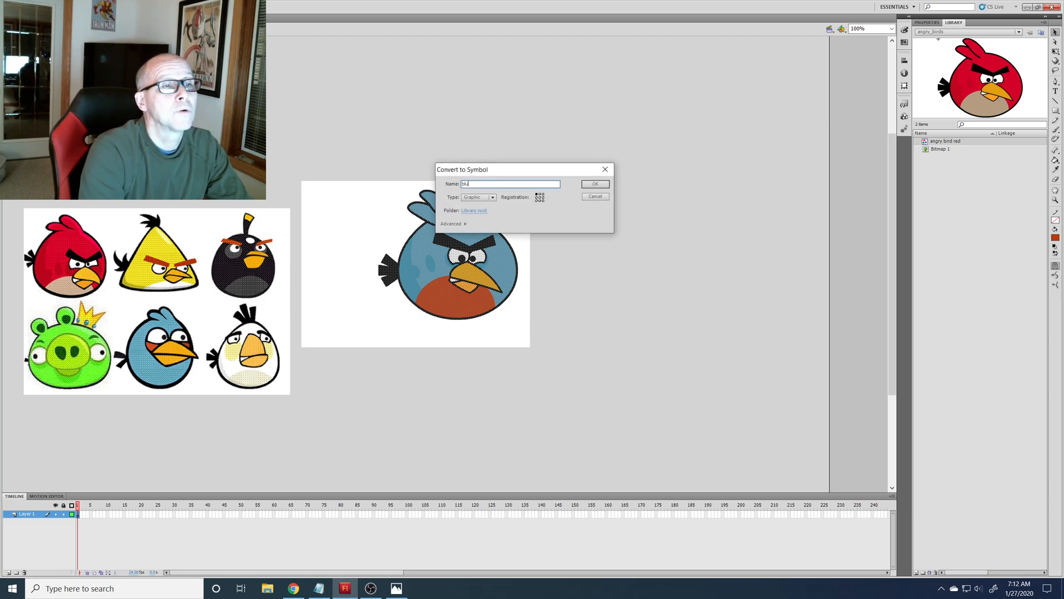
key(BackSpace)
key(BackSpace)
key(BackSpace)
text(angry bird)
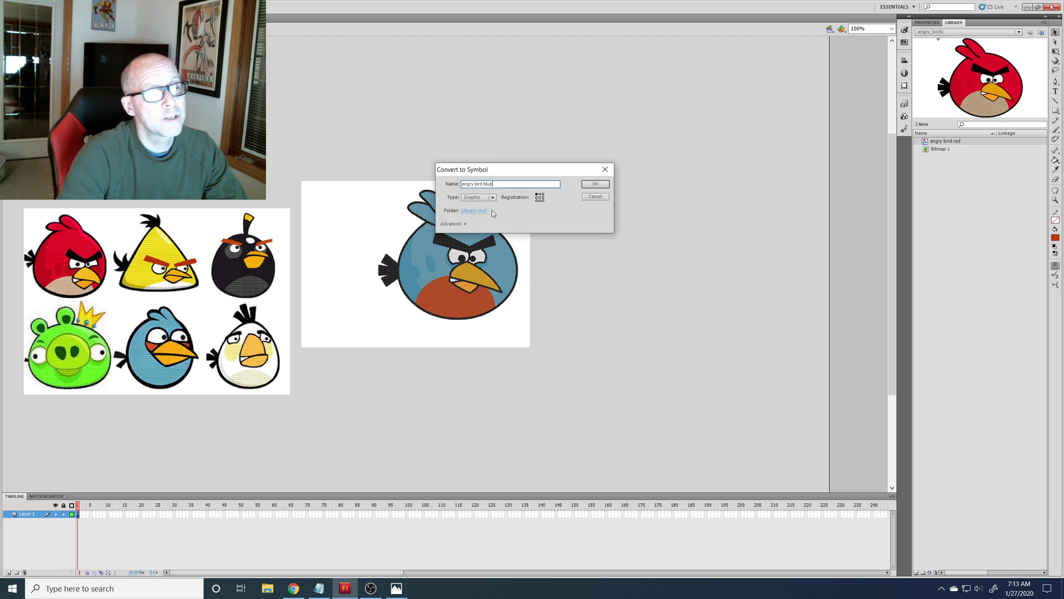
click(598, 184)
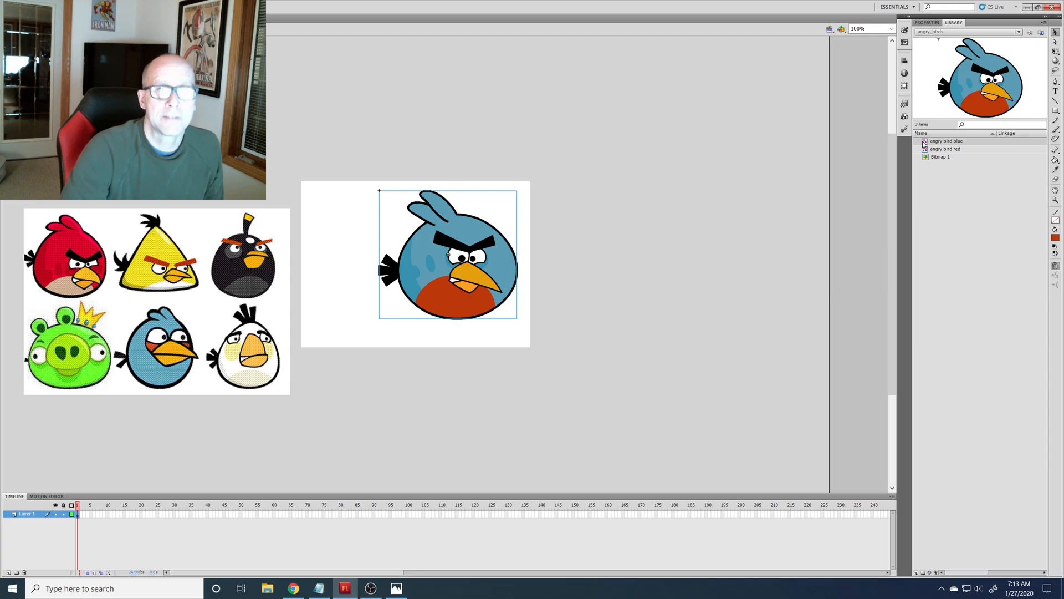
Reposition the blue bird symbol instance near the middle of the white stage
drag(924, 143, 573, 338)
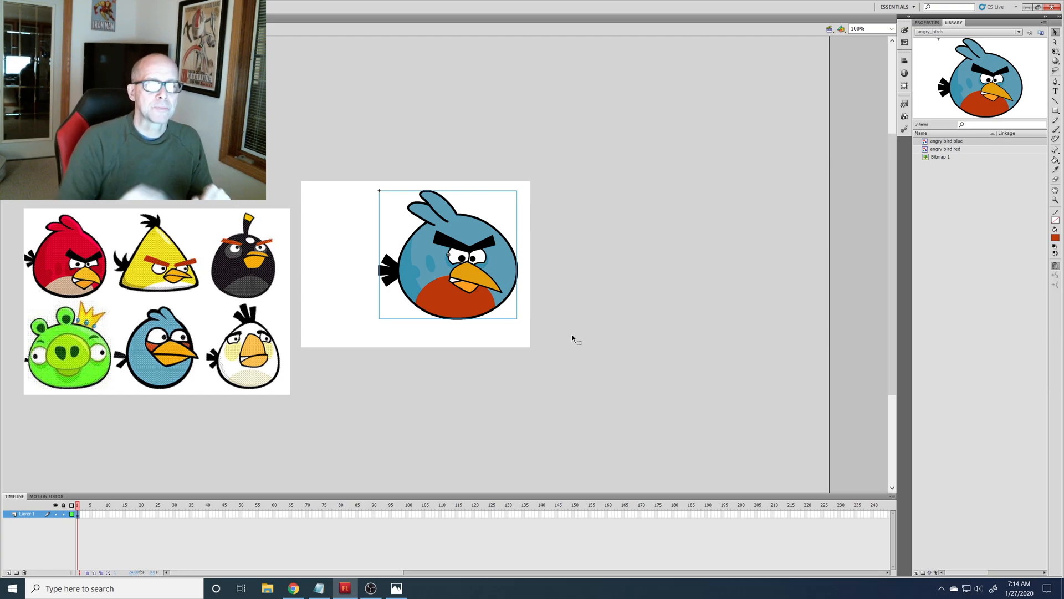
click(608, 232)
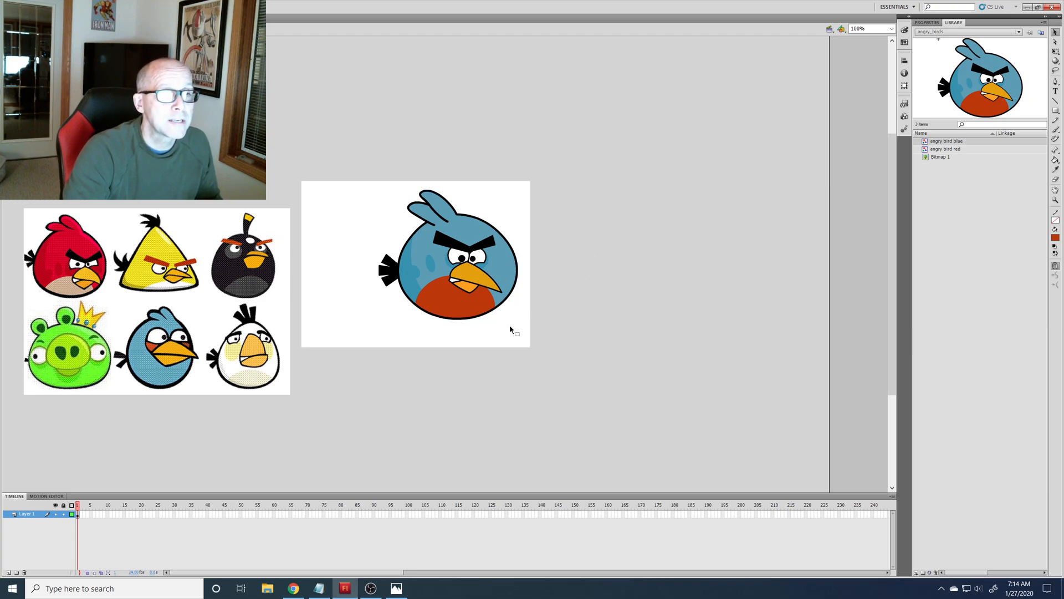
drag(451, 251, 409, 250)
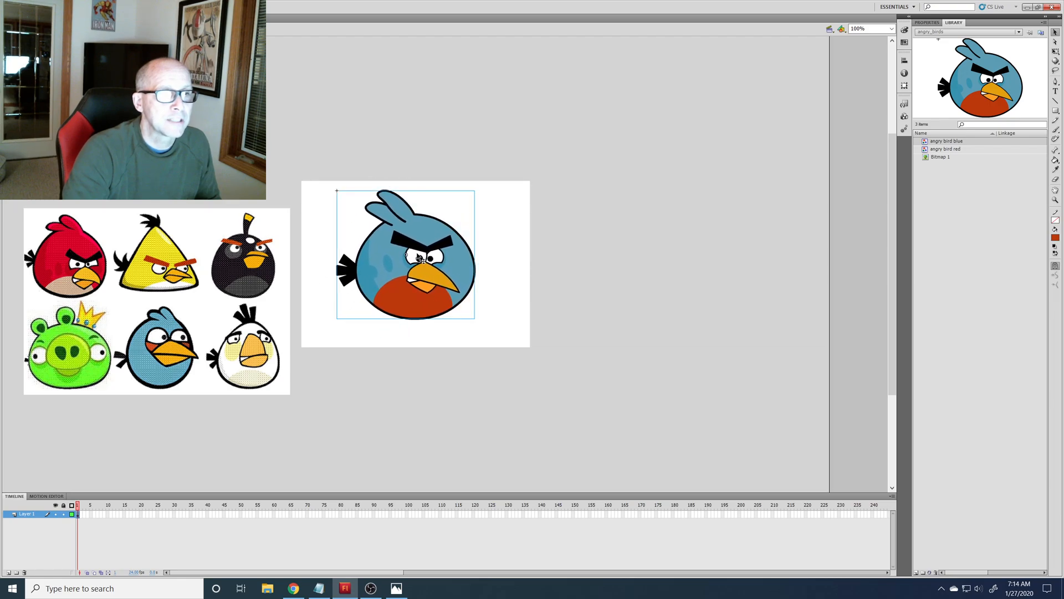
click(500, 233)
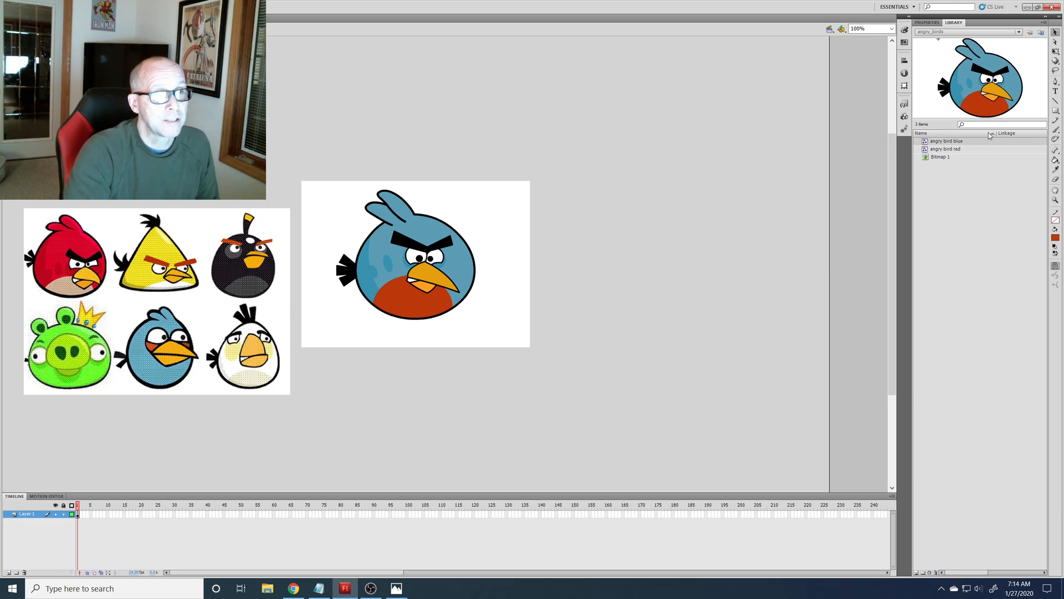
drag(462, 265, 485, 275)
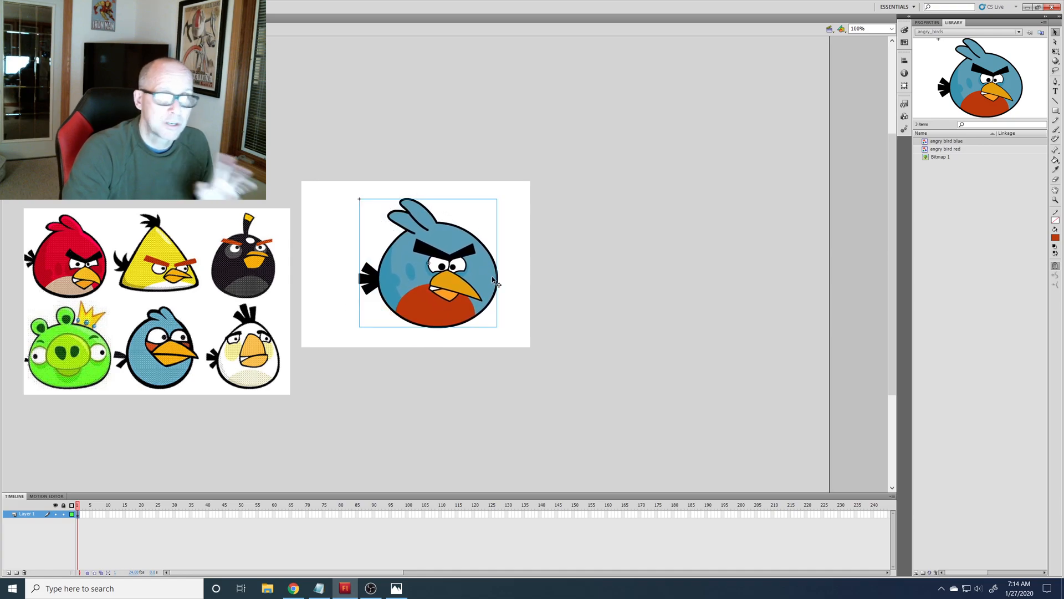
click(525, 263)
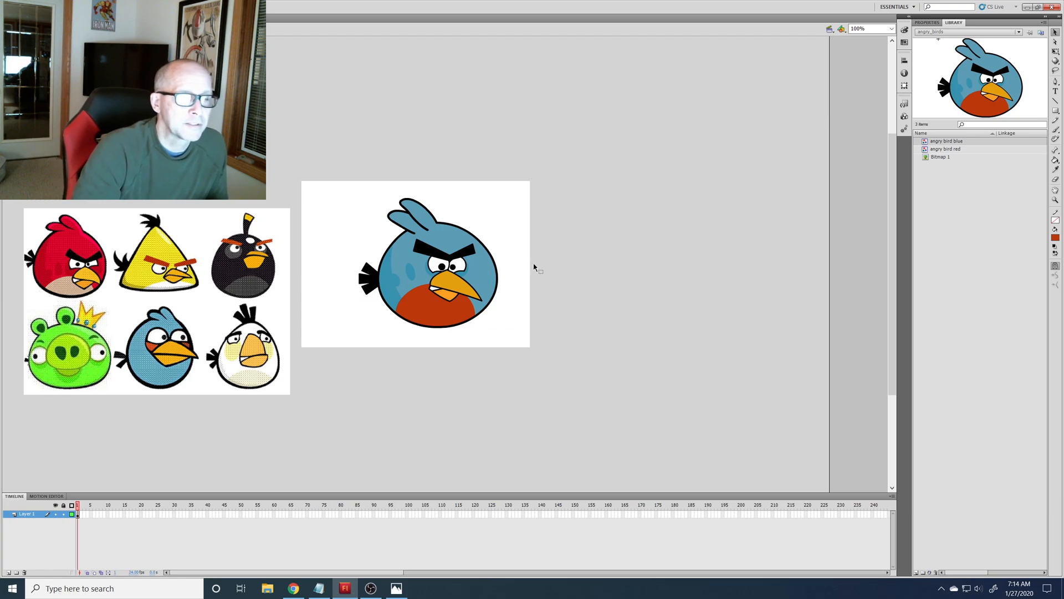
click(460, 278)
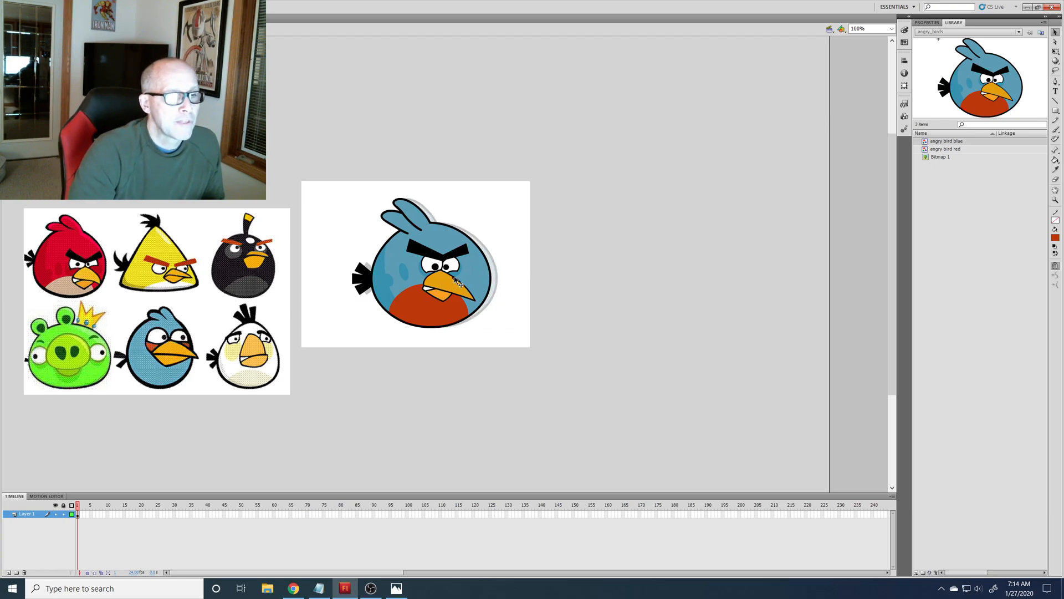
Switch to Photos to display the laughing_geezr2.png logo image
click(396, 587)
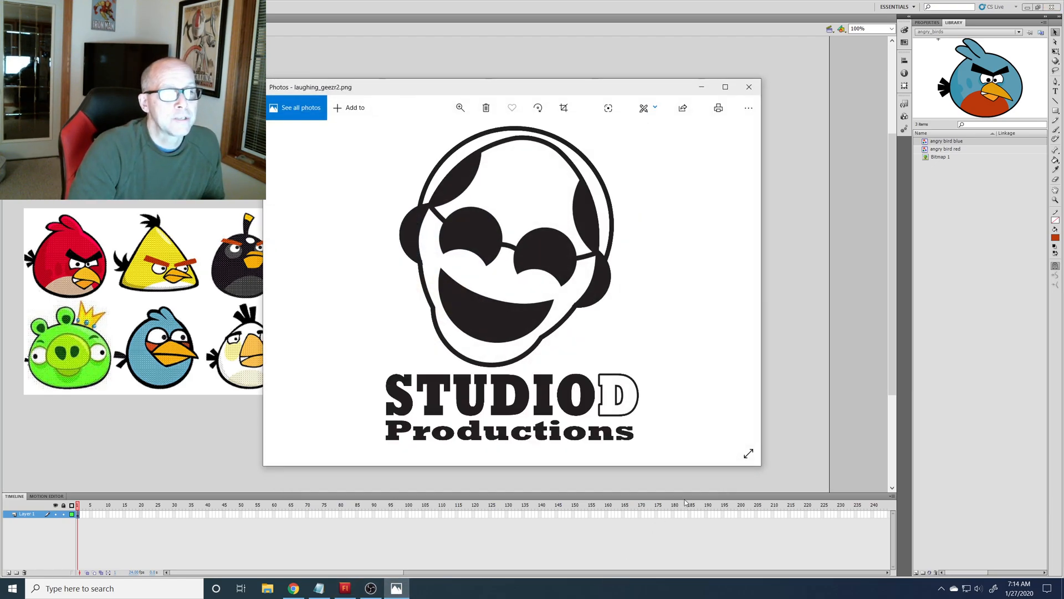